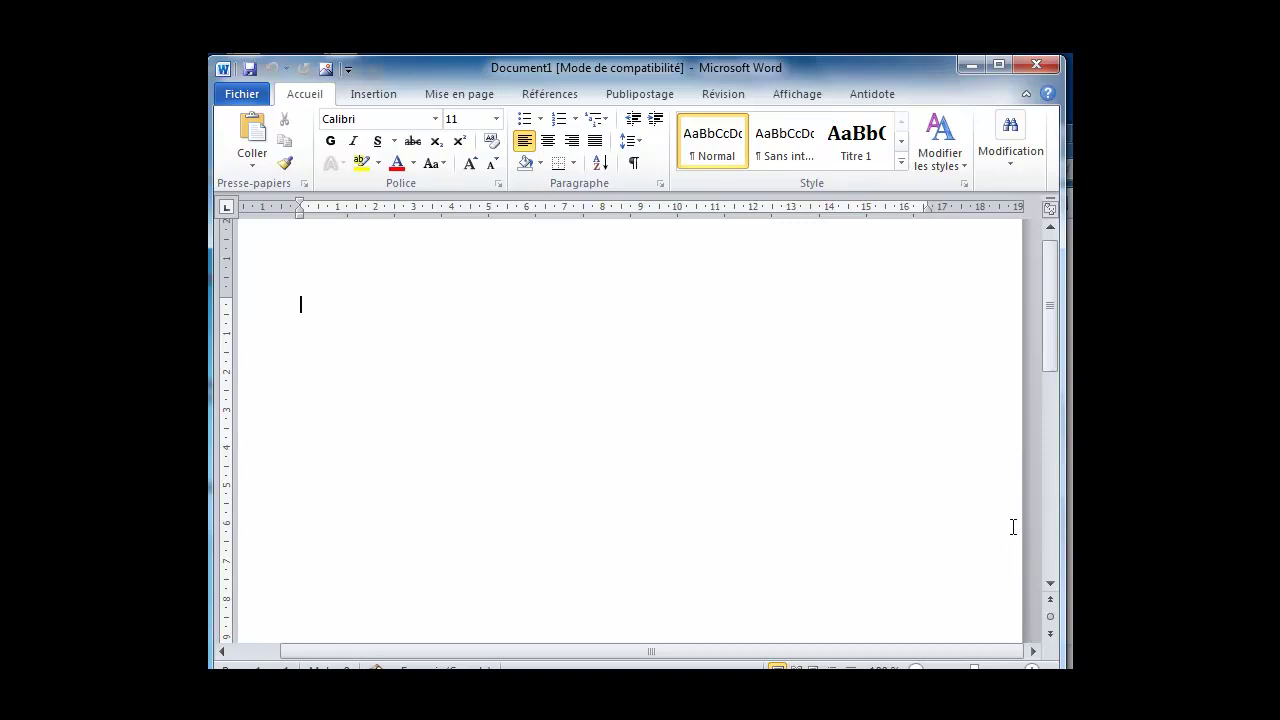
Open Antidote's Dictionnaires window from Word and look up the word "donnée"
{"action": "left_click", "coordinate": [870, 96]}
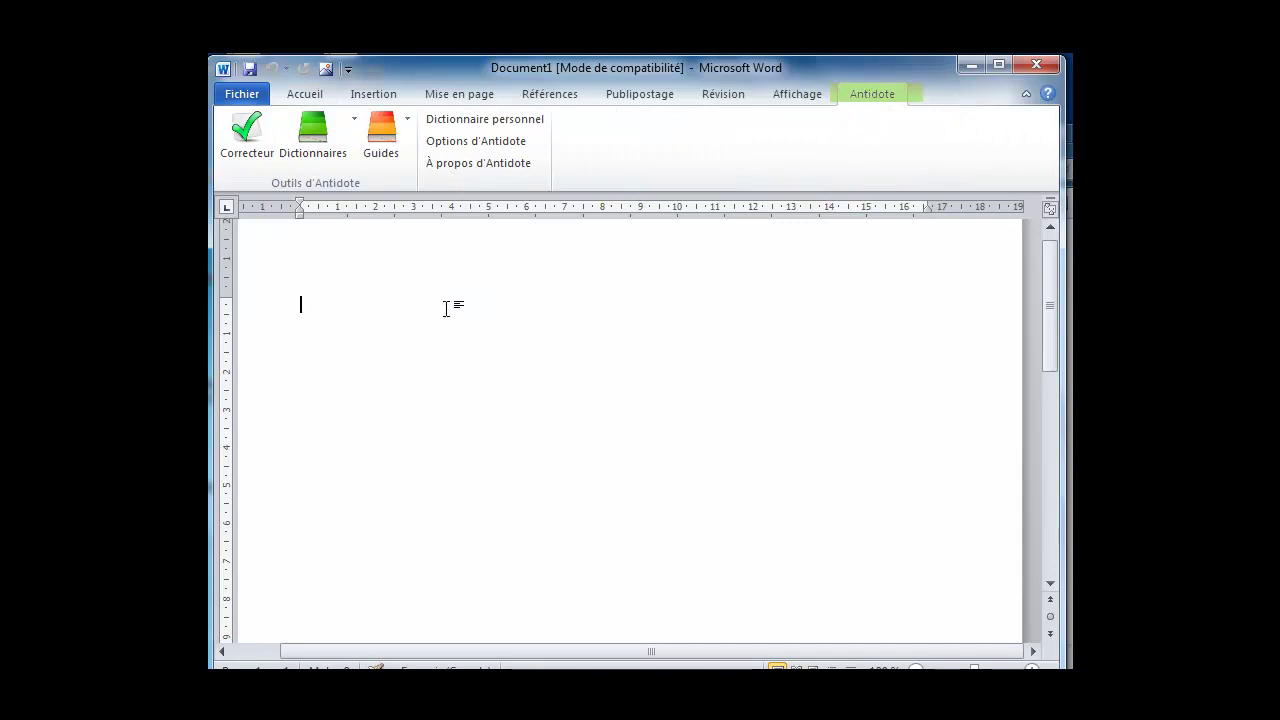
{"action": "left_click", "coordinate": [314, 141]}
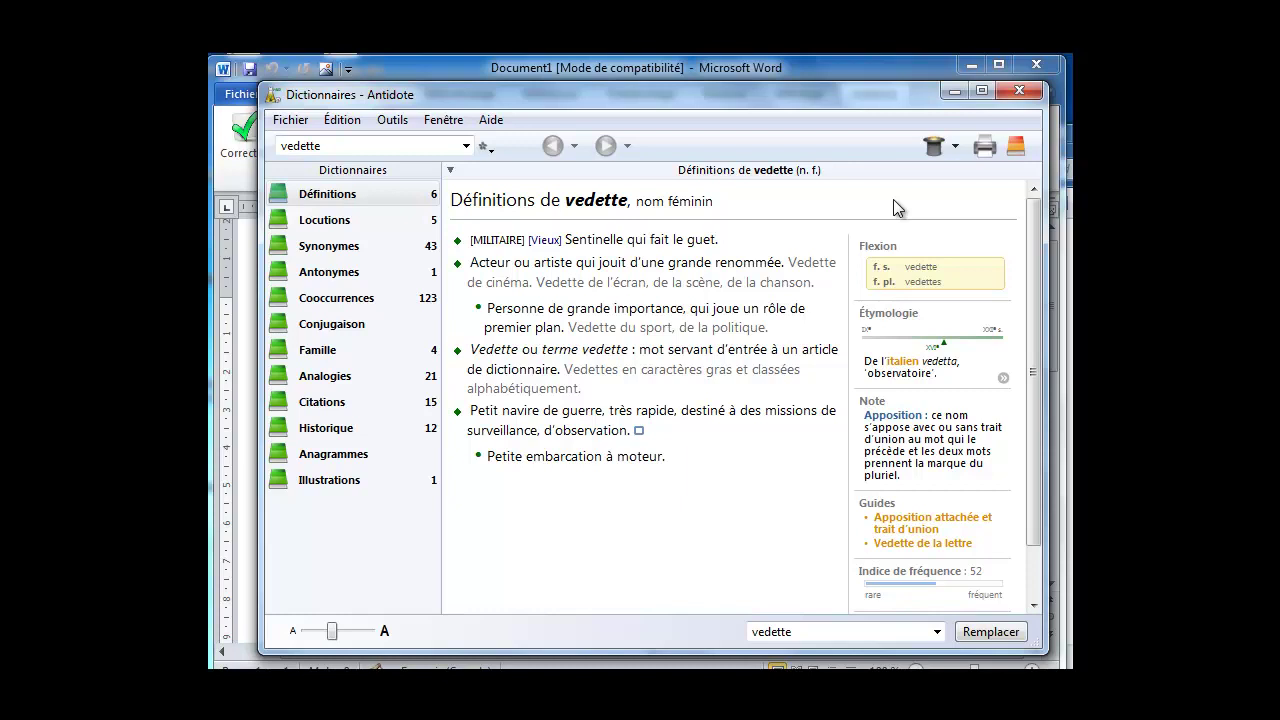
{"action": "type", "text": "donn"}
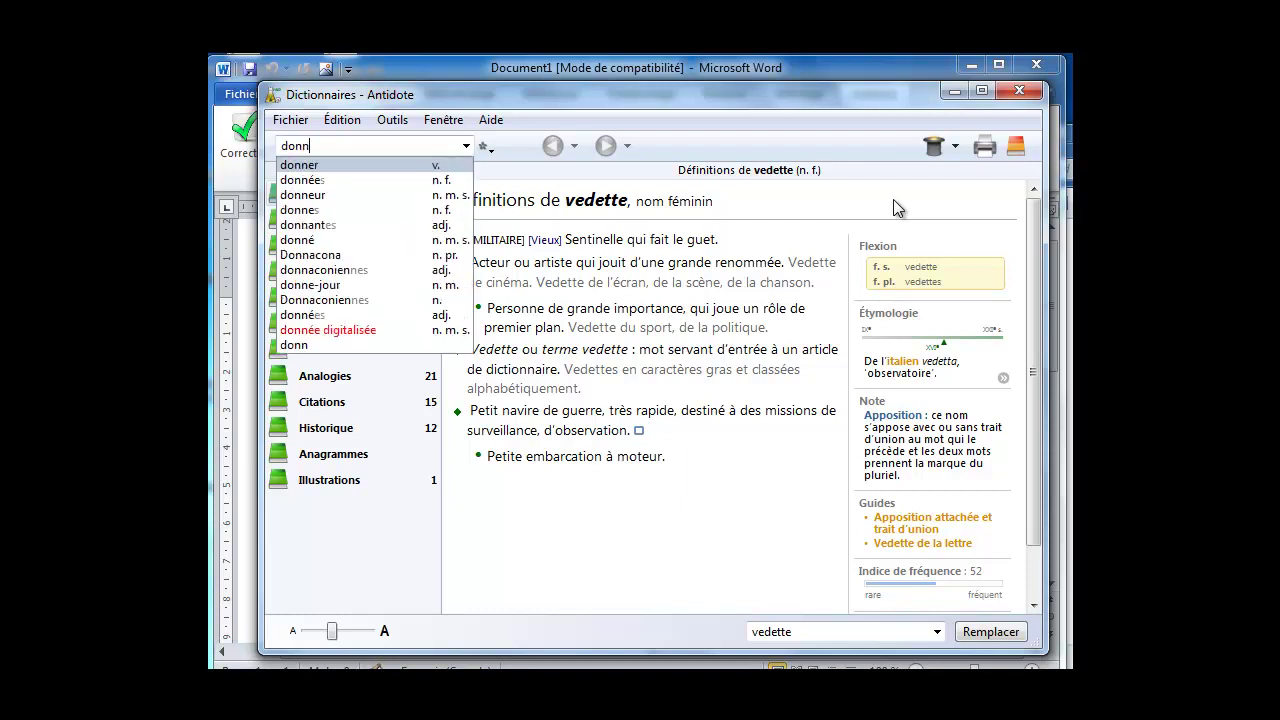
{"action": "type", "text": "ée"}
{"action": "key", "text": "Return"}
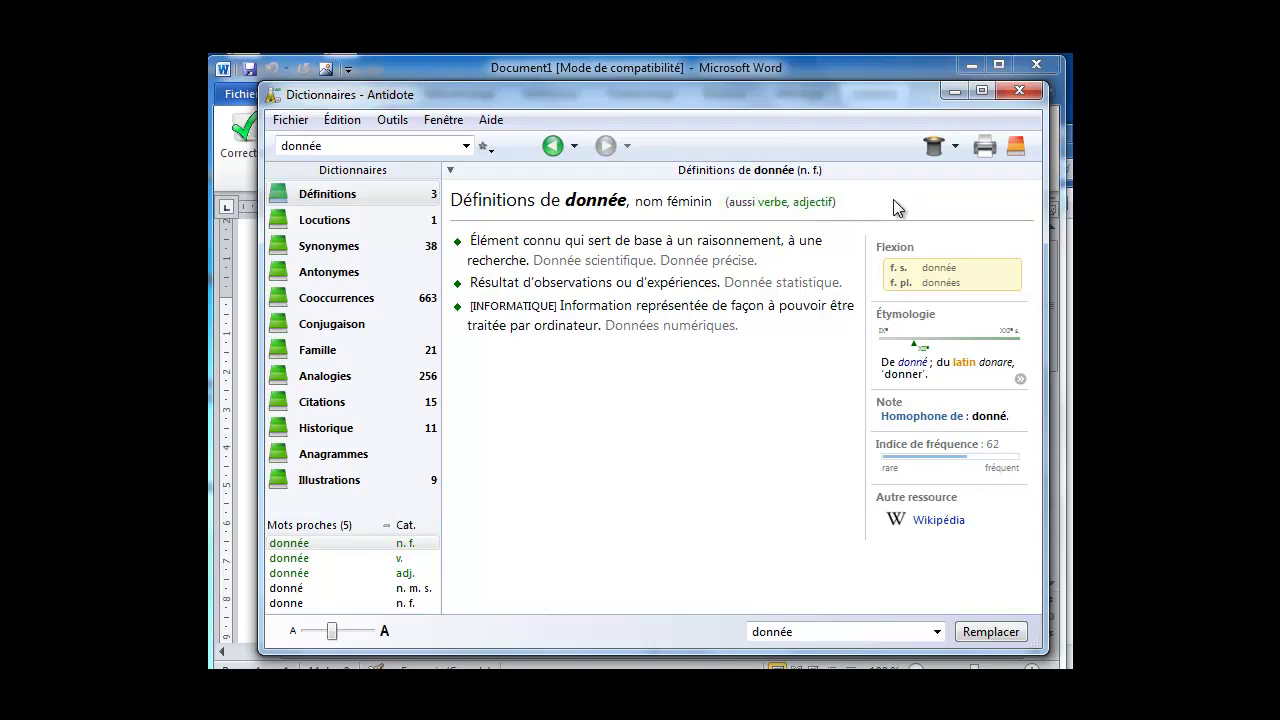
View the verb and adjective definitions related to "donnée", then return to its feminine noun definitions
{"action": "left_click", "coordinate": [772, 203]}
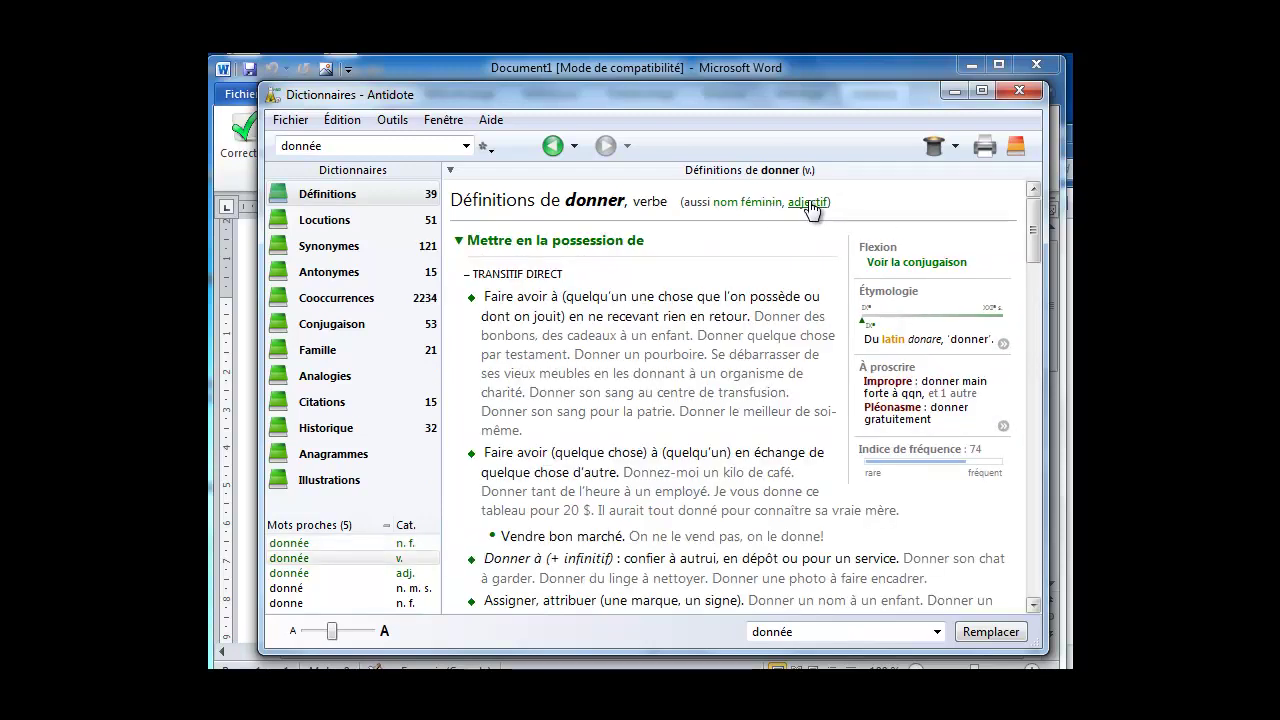
{"action": "left_click", "coordinate": [806, 204]}
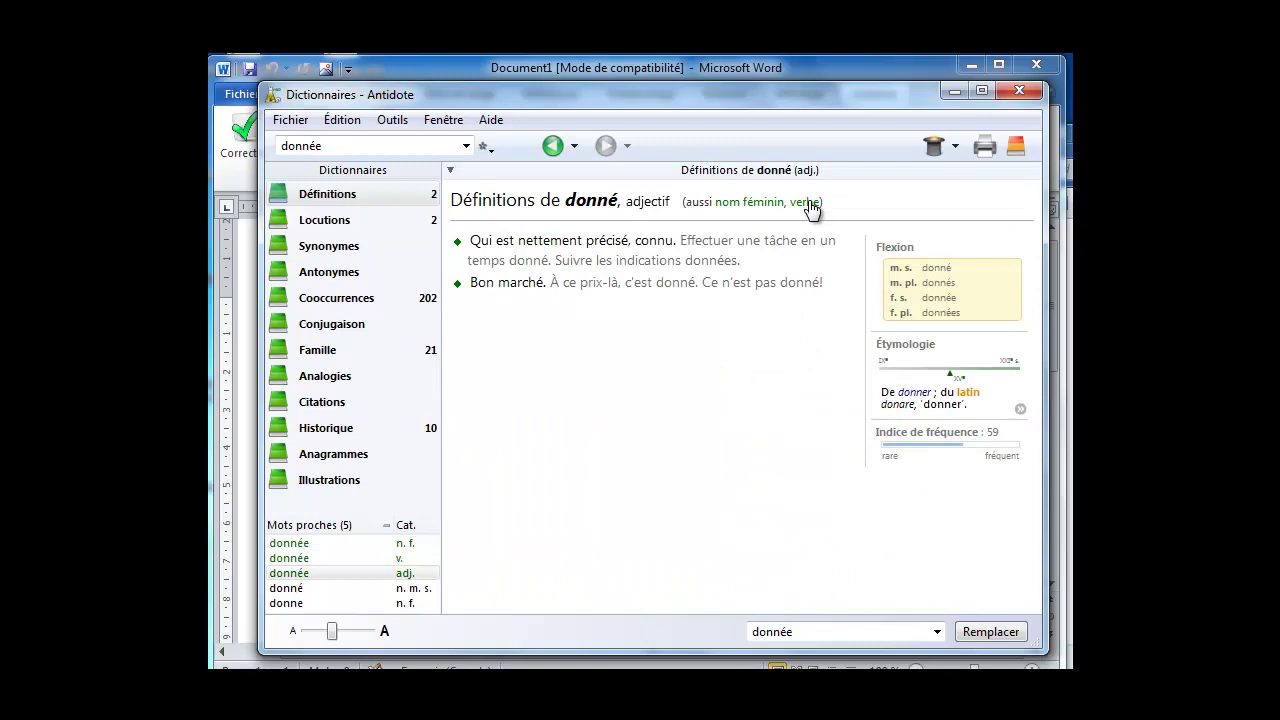
{"action": "left_click", "coordinate": [753, 204]}
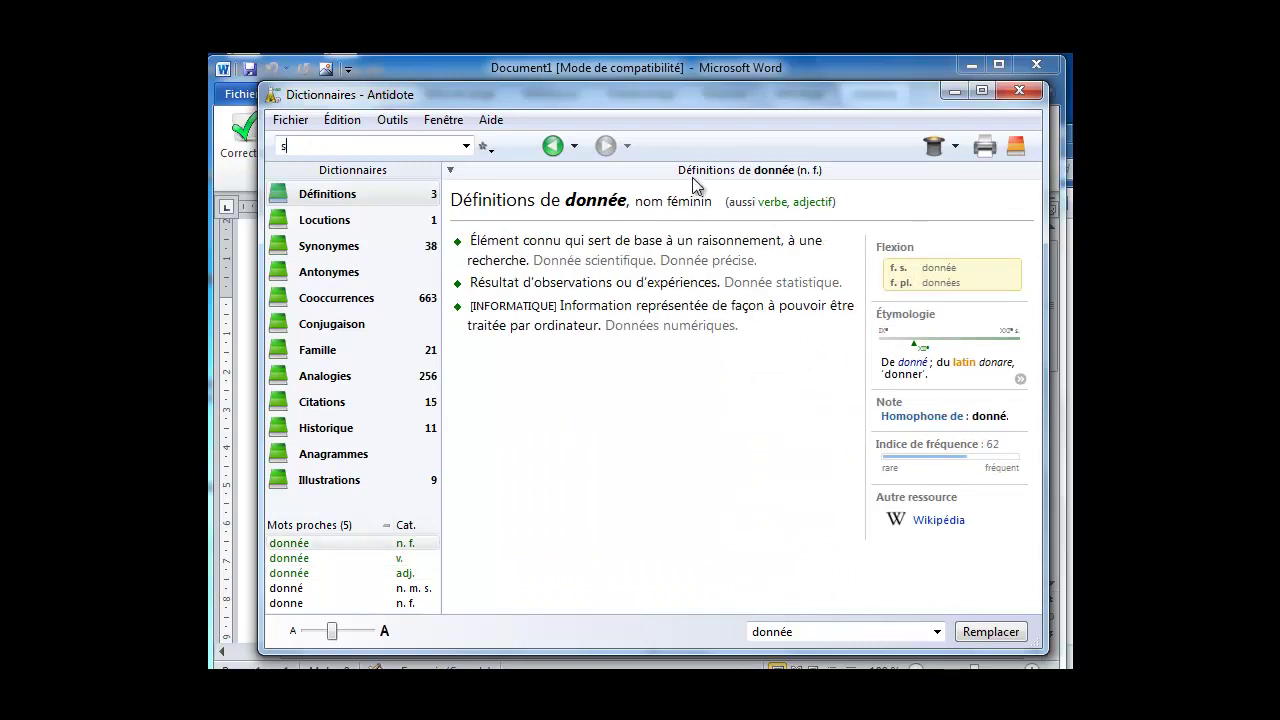
Look up the definitions of "seau", then those of "trouver"
{"action": "type", "text": "seau"}
{"action": "key", "text": "Return"}
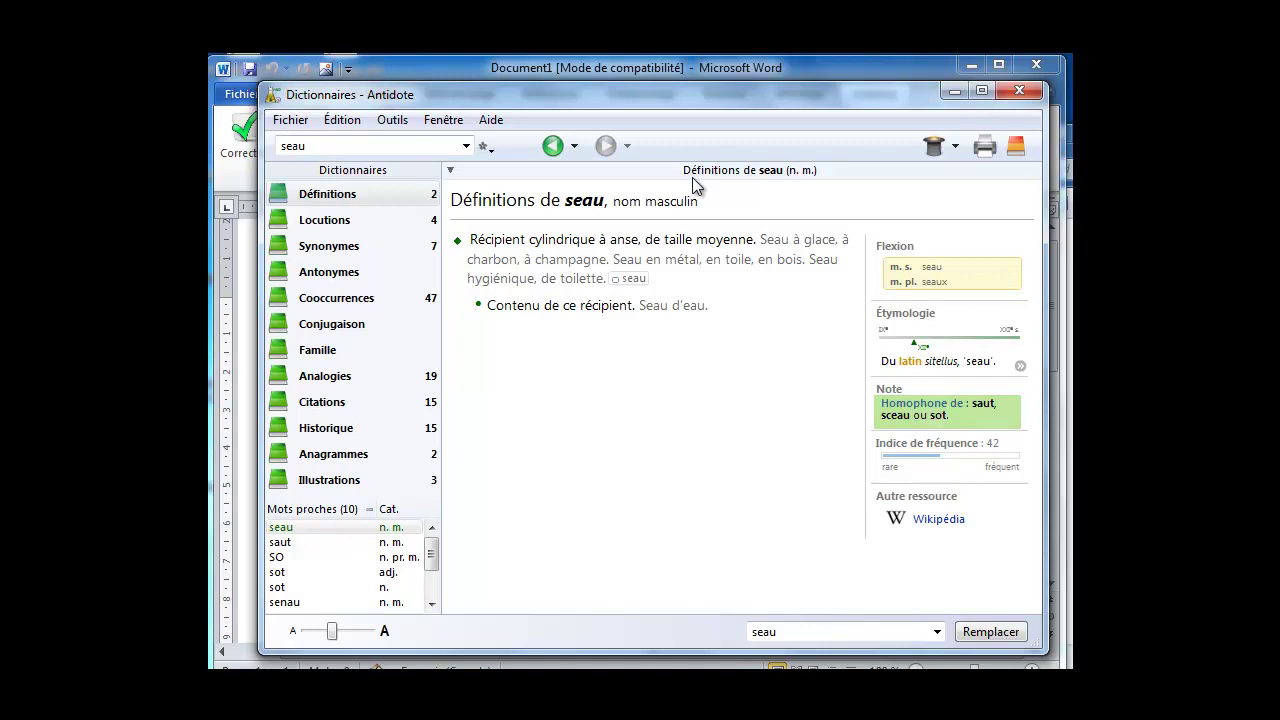
{"action": "type", "text": "trouver"}
{"action": "key", "text": "Return"}
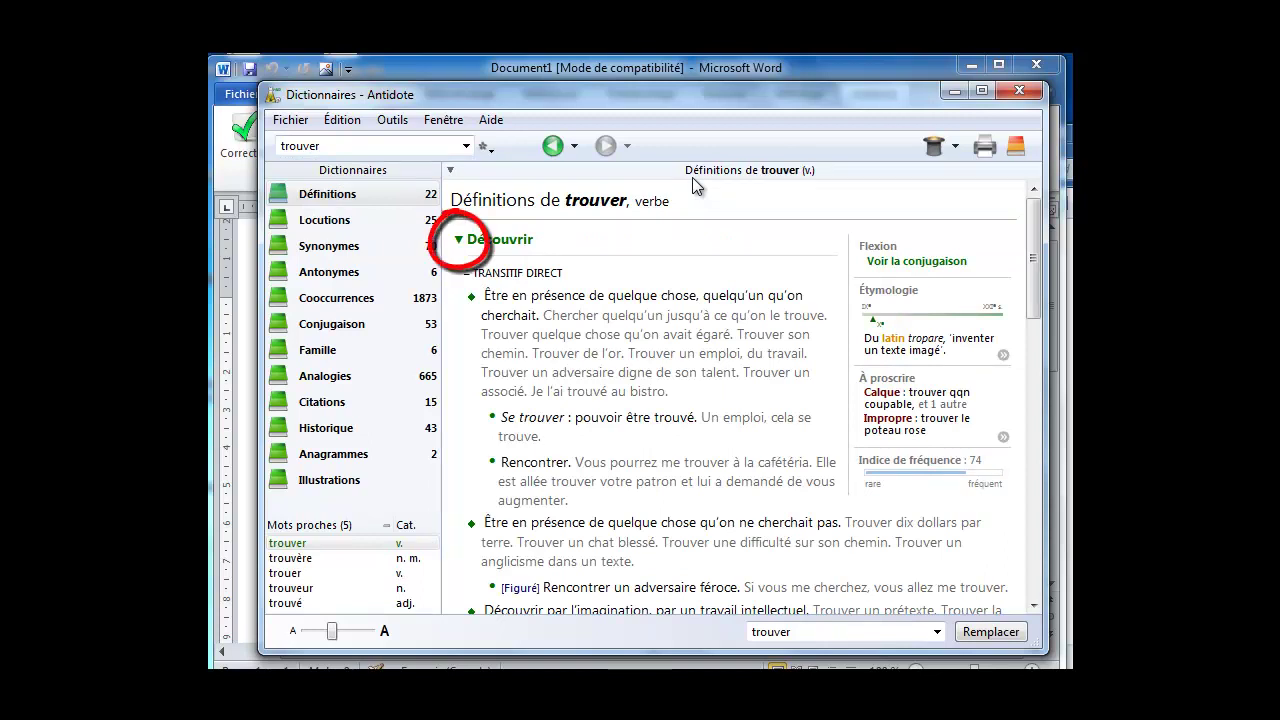
Collapse and re-expand the "Découvrir" sense group of "trouver", then go back to the previously consulted word
{"action": "left_click", "coordinate": [459, 240]}
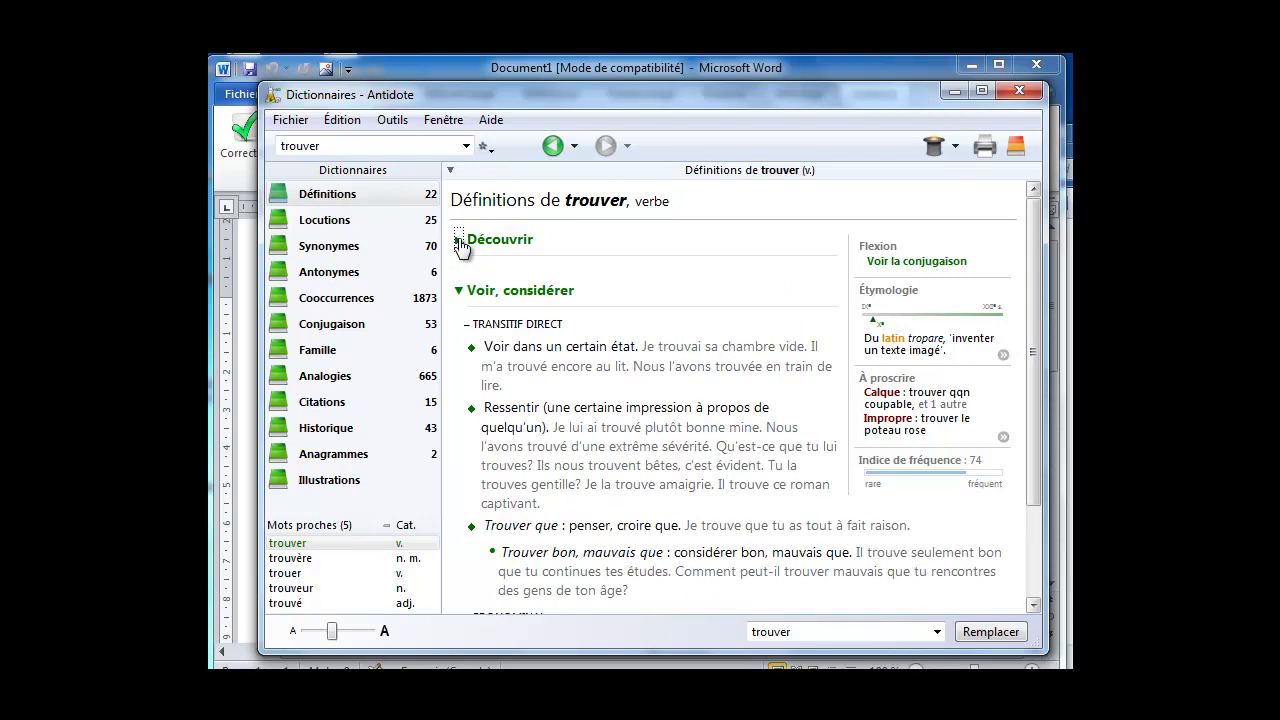
{"action": "left_click", "coordinate": [459, 240]}
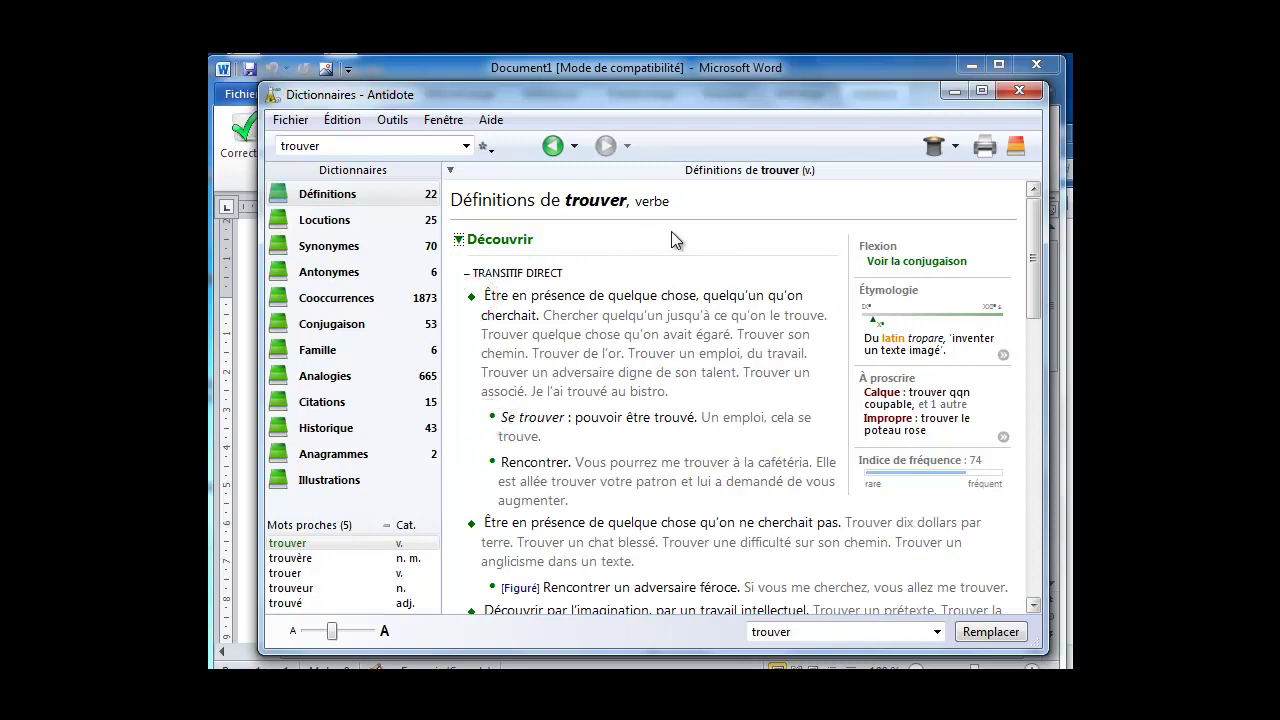
{"action": "left_click", "coordinate": [552, 145]}
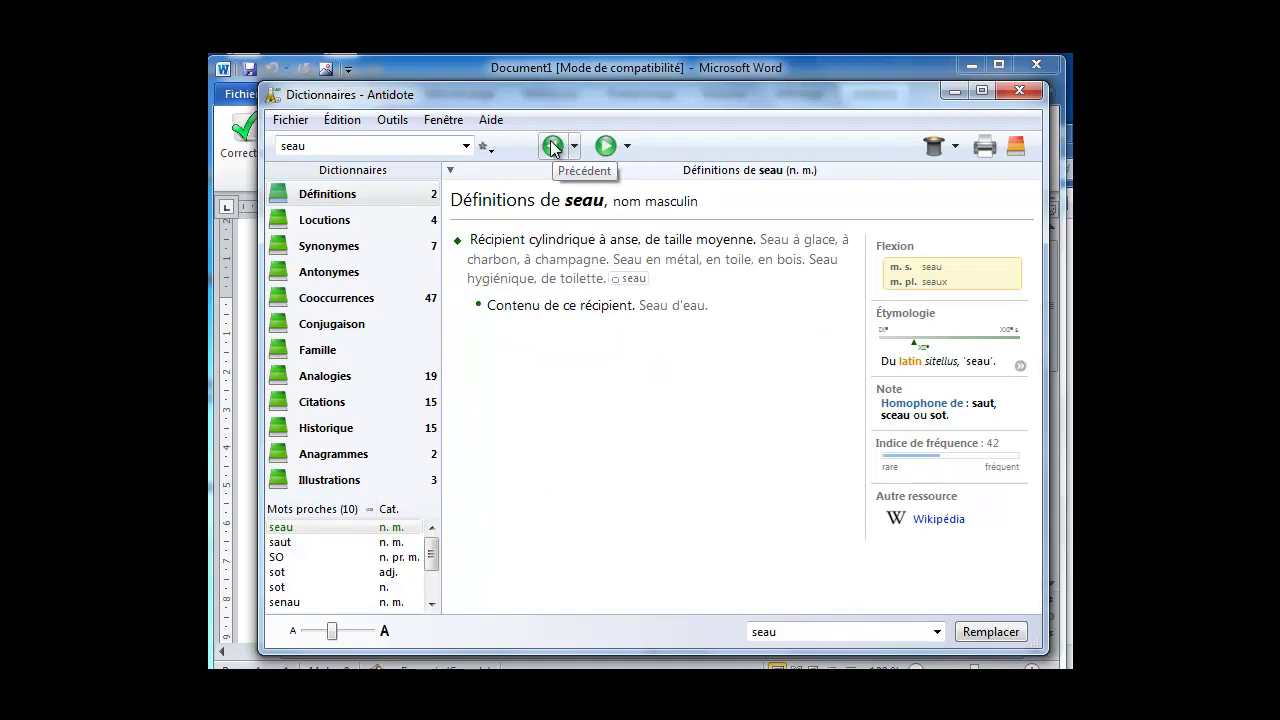
Look up the definitions of "entrainer", then of the noun "entraineur", and go back to the verb "entrainer"
{"action": "type", "text": "entrainer"}
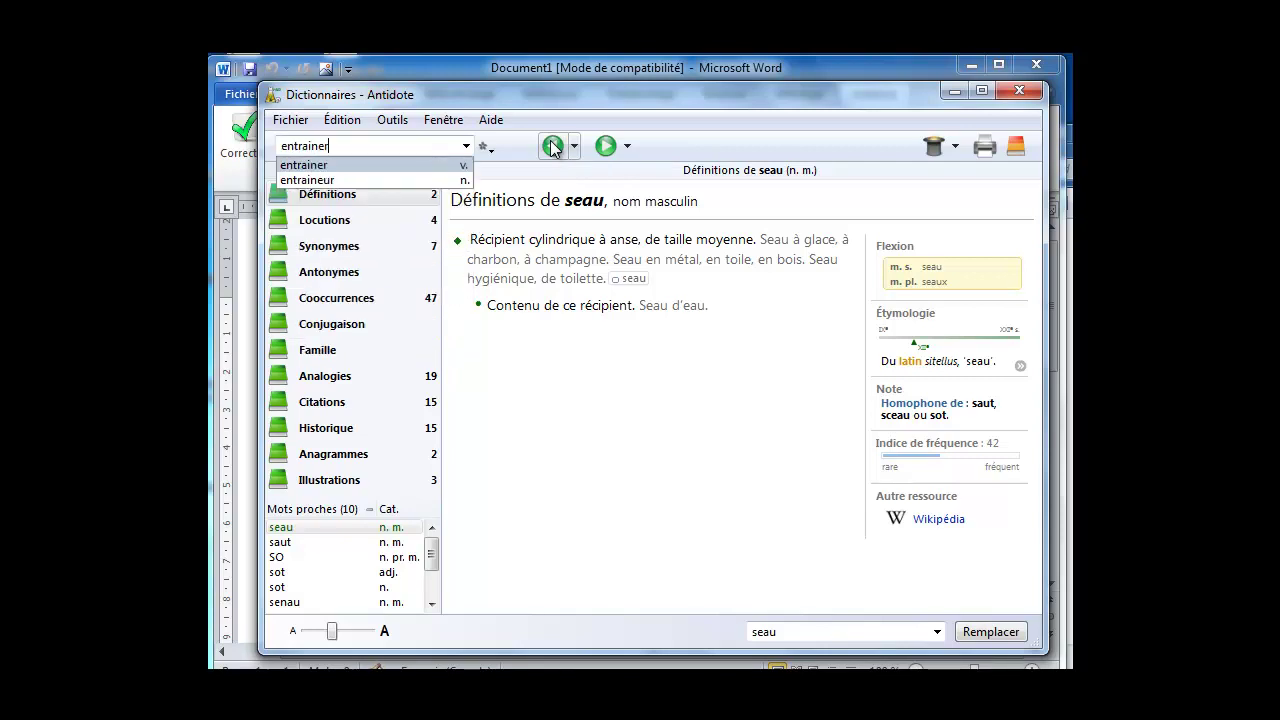
{"action": "left_click", "coordinate": [552, 147]}
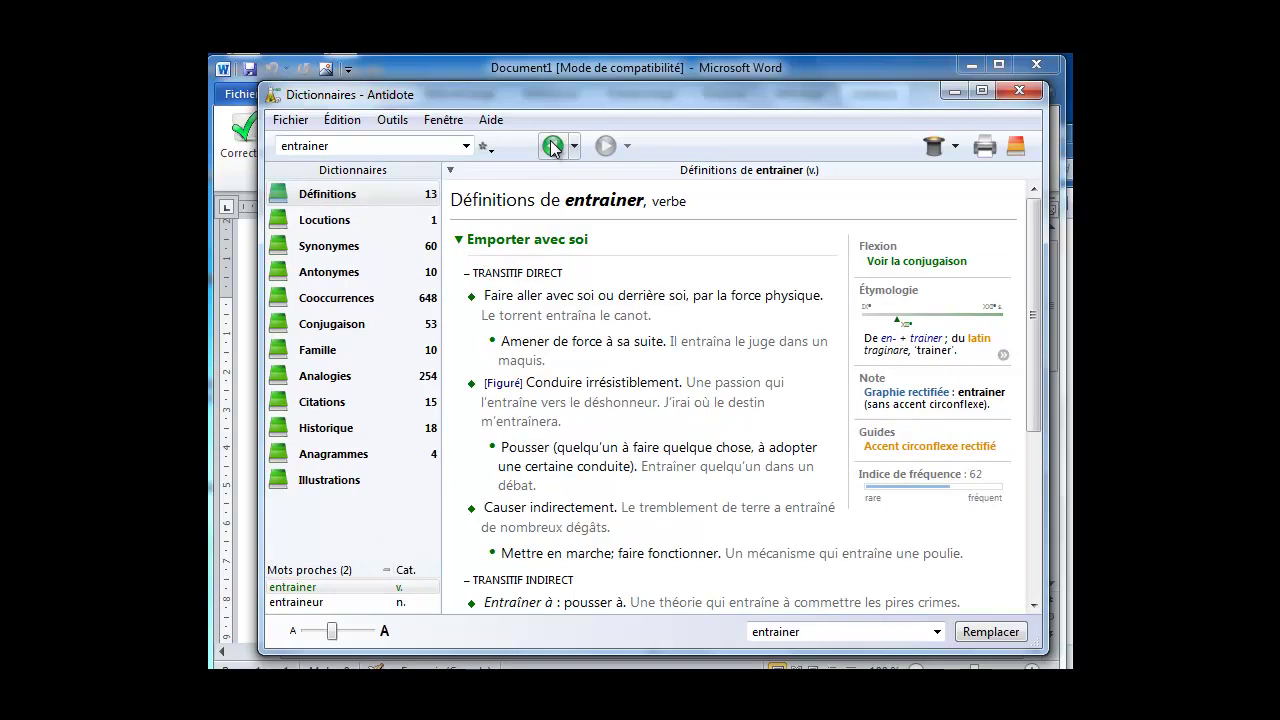
{"action": "type", "text": "entraineru"}
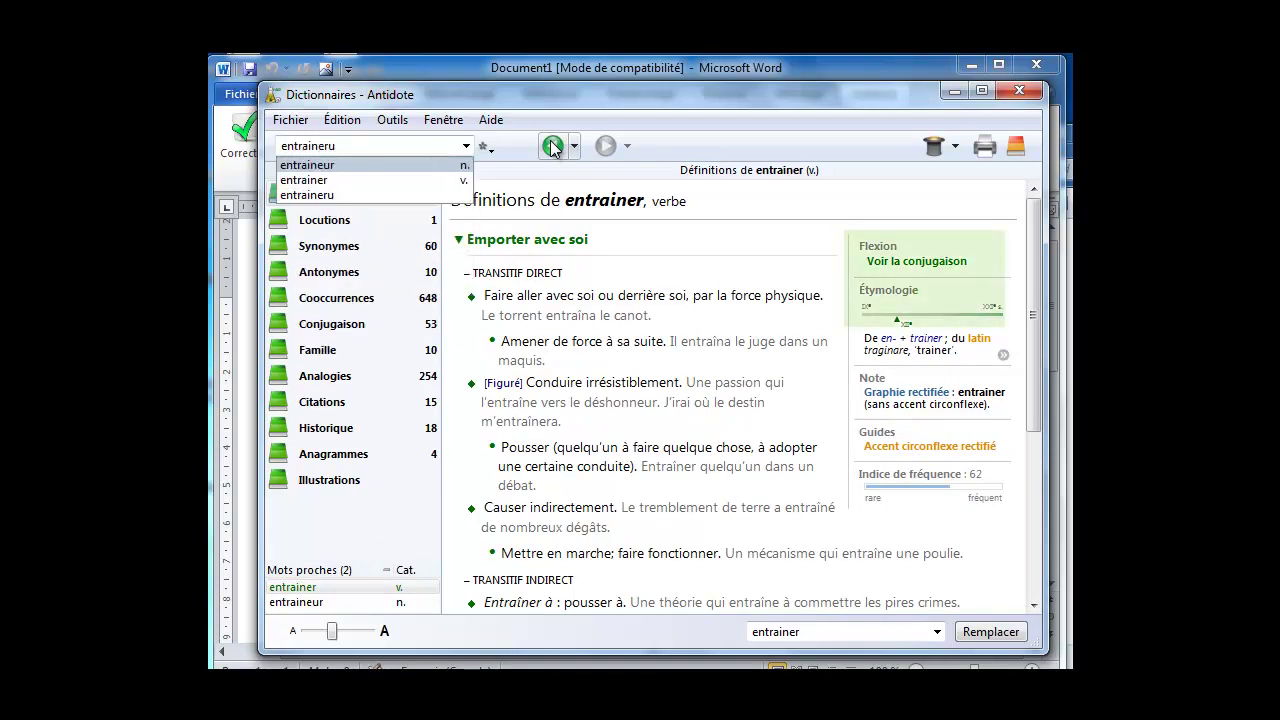
{"action": "key", "text": "Return"}
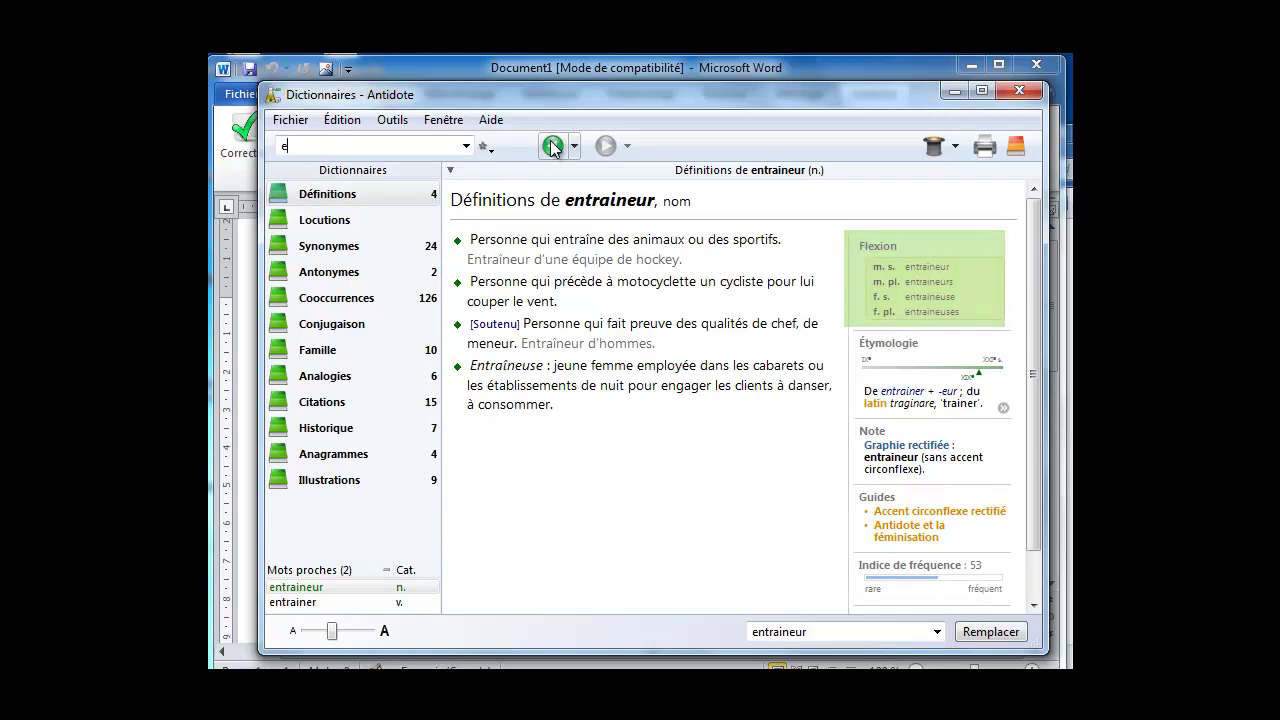
{"action": "type", "text": "entrainer"}
{"action": "key", "text": "Return"}
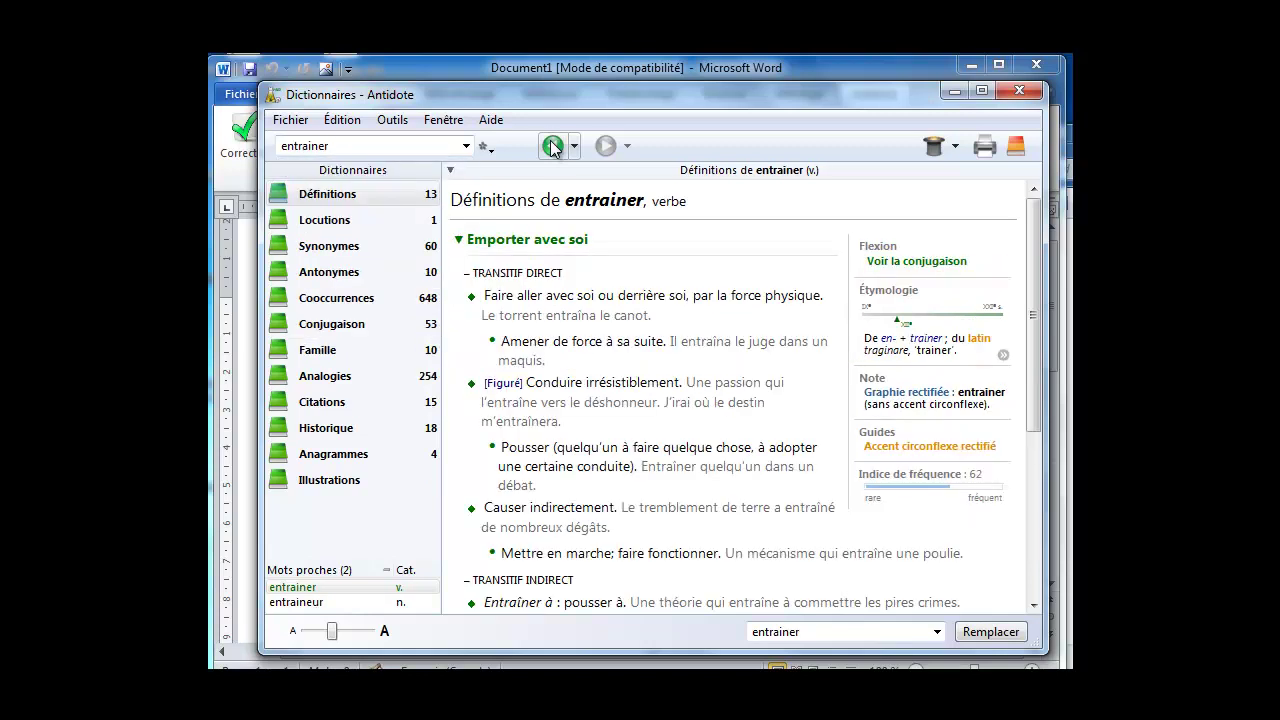
Consult the full conjugation and then the detailed etymology of "entrainer", returning to its definitions after each
{"action": "left_click", "coordinate": [922, 266]}
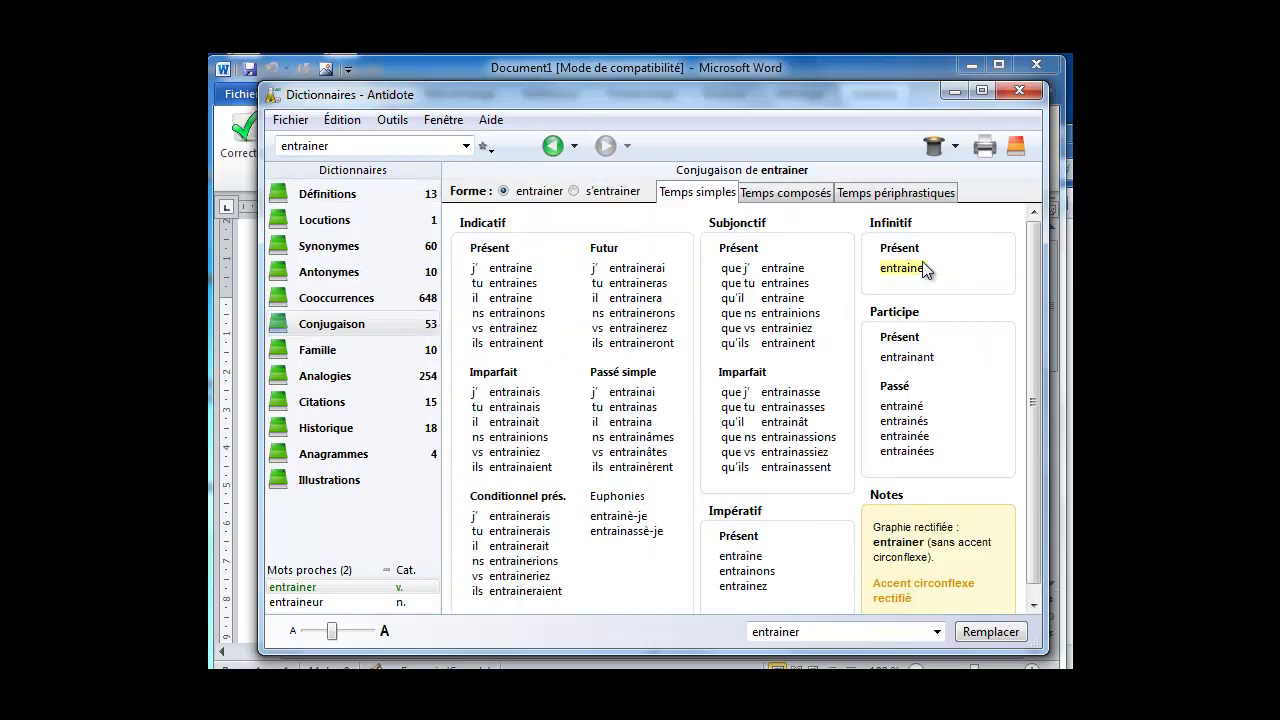
{"action": "left_click", "coordinate": [345, 195]}
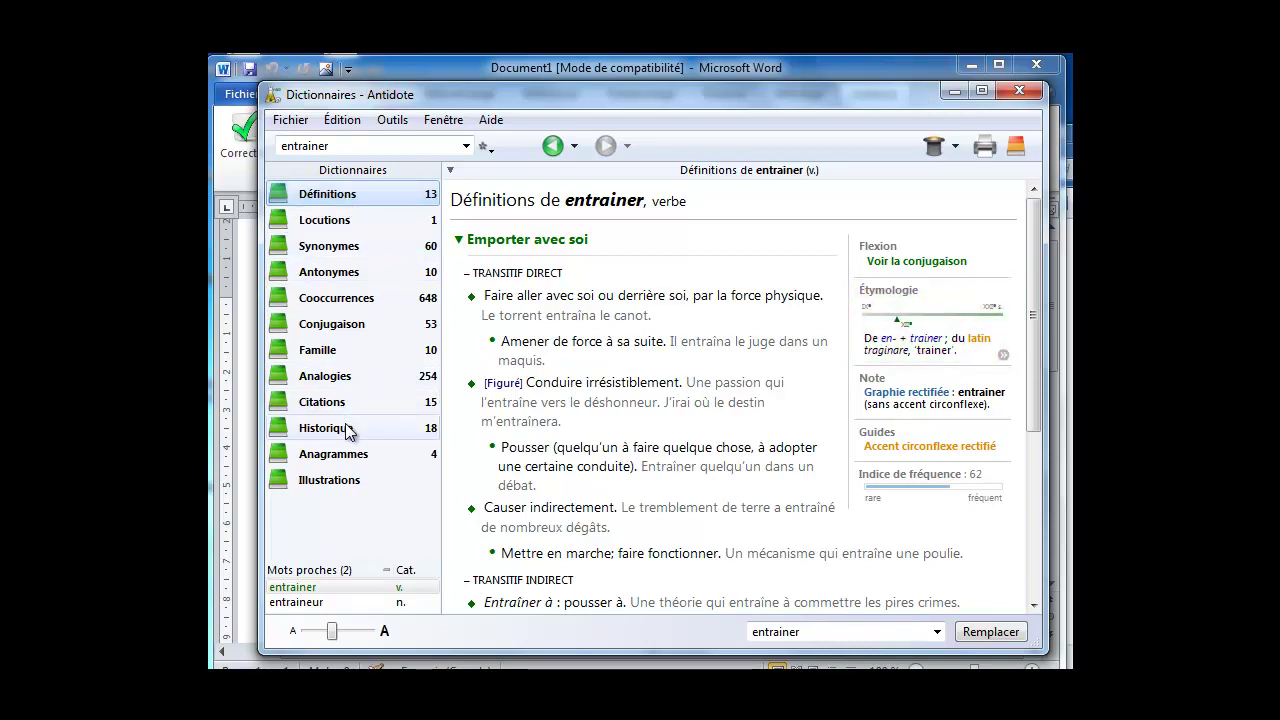
{"action": "left_click", "coordinate": [1004, 360]}
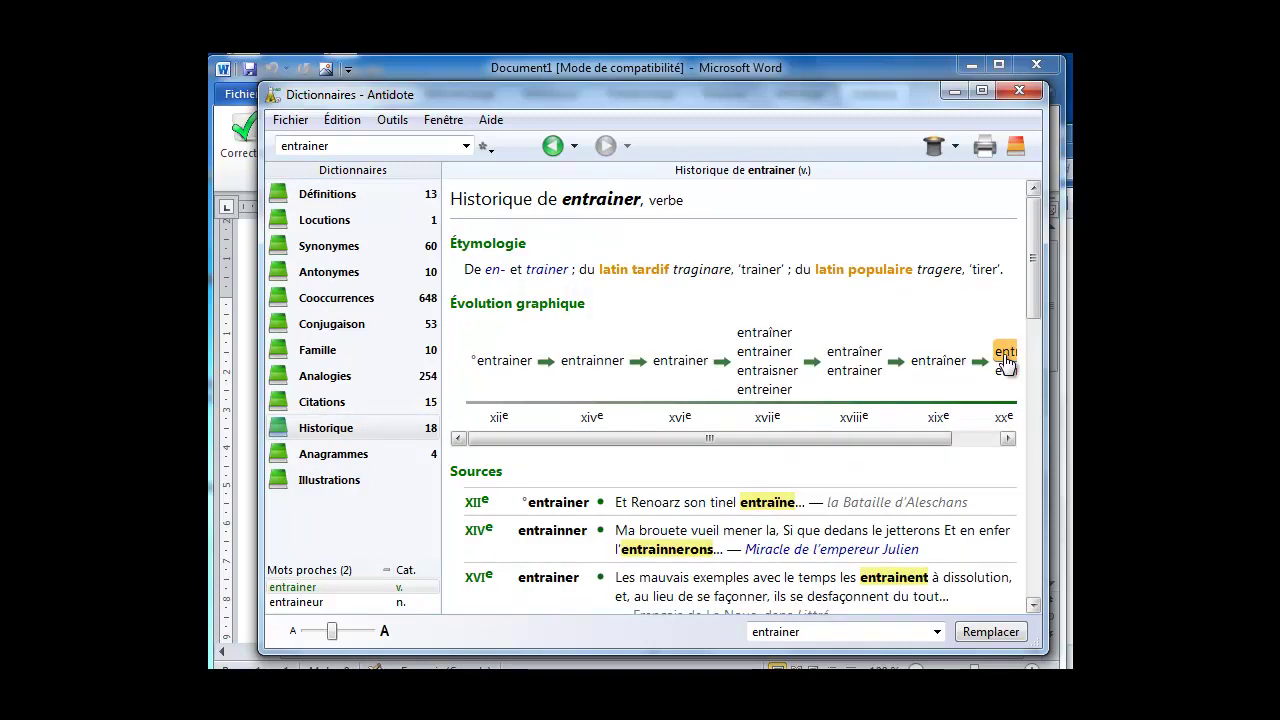
{"action": "left_click", "coordinate": [551, 147]}
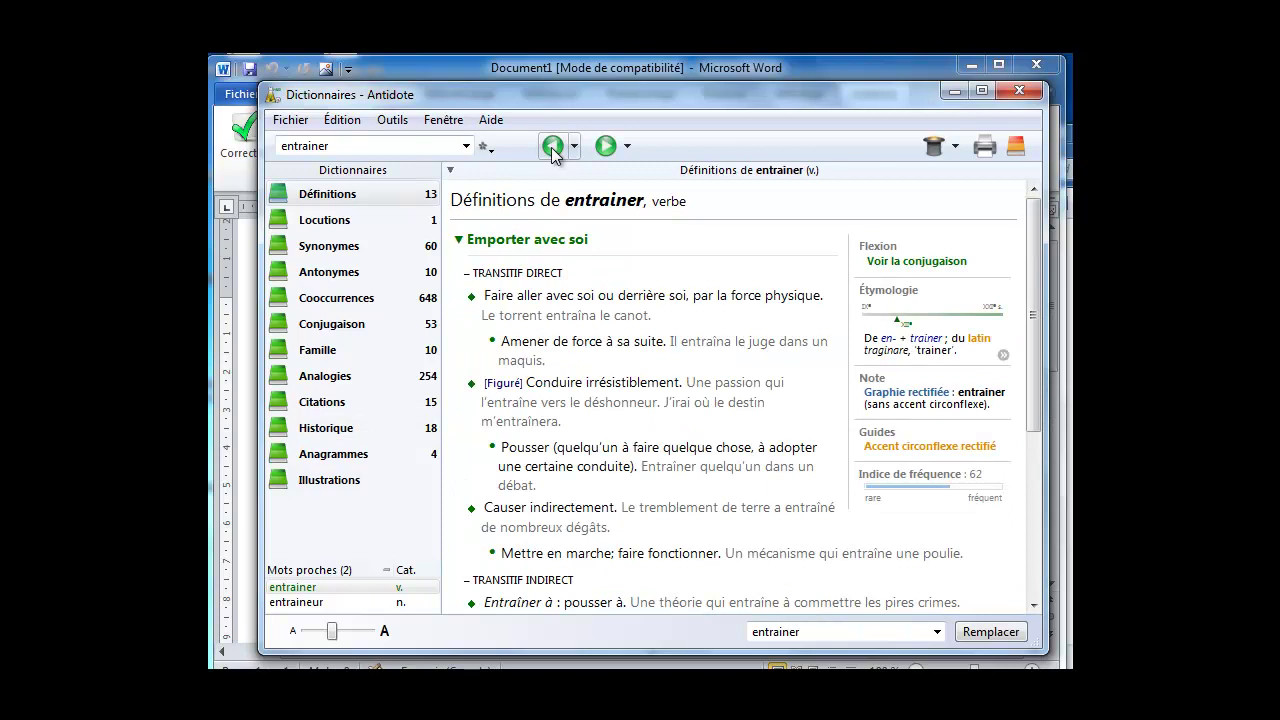
Look up the definitions of "lièvre", then those of "réaliser"
{"action": "type", "text": "li"}
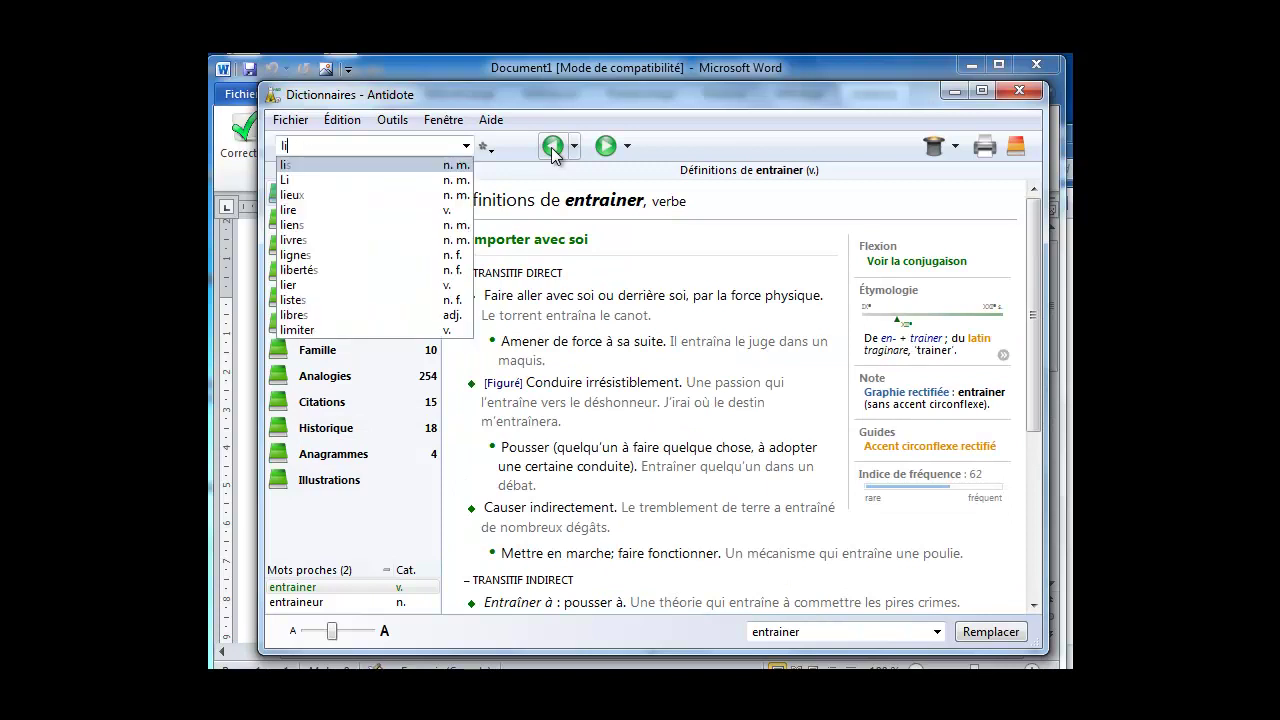
{"action": "type", "text": "èvre"}
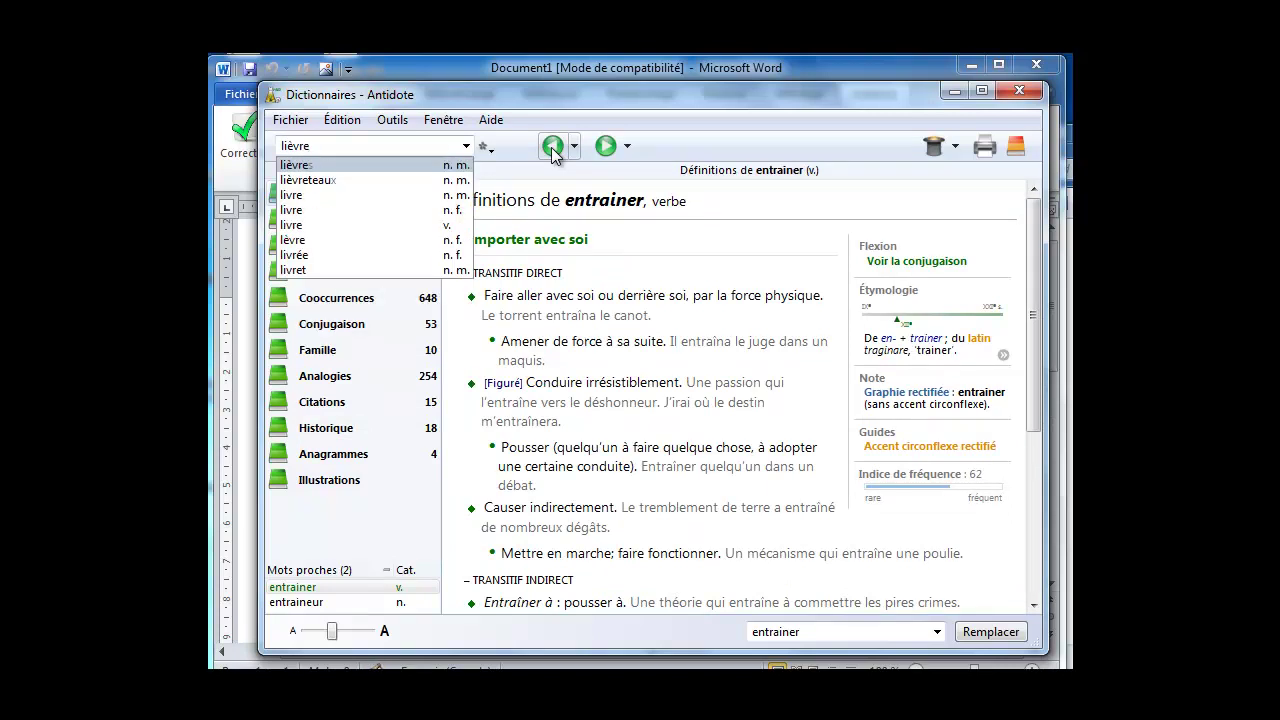
{"action": "key", "text": "Return"}
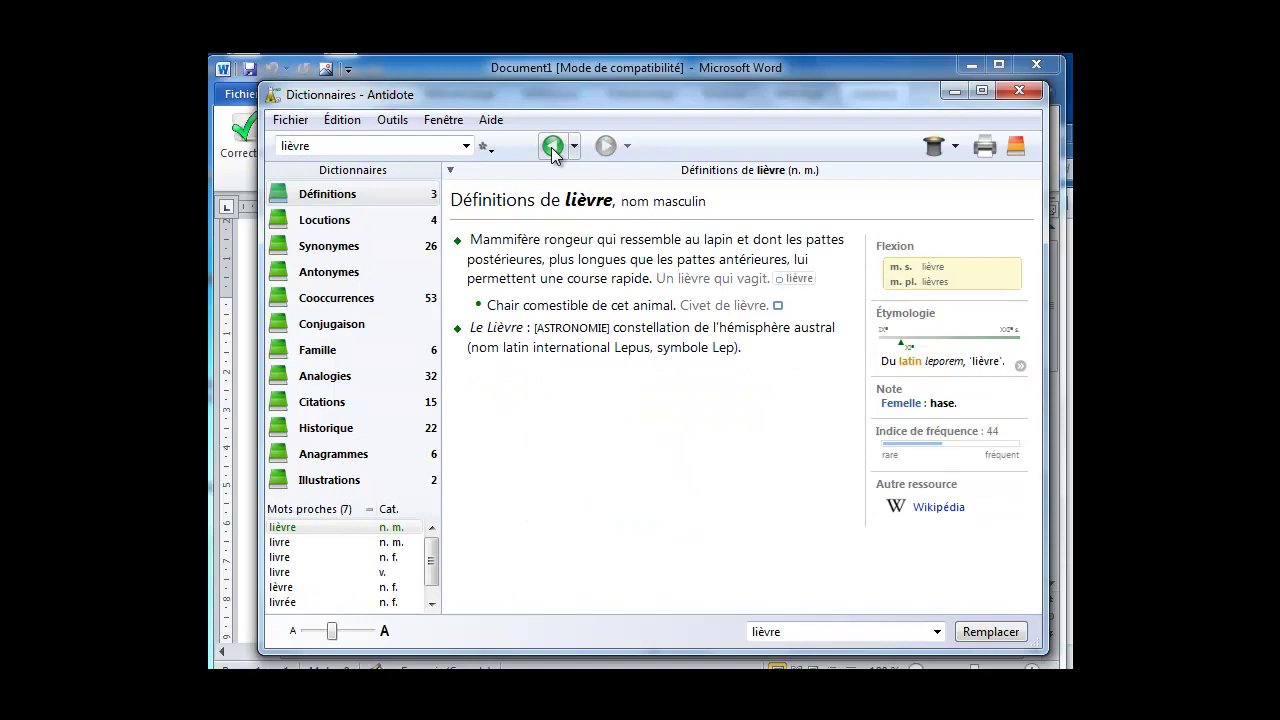
{"action": "key", "text": "ctrl+a"}
{"action": "type", "text": "r"}
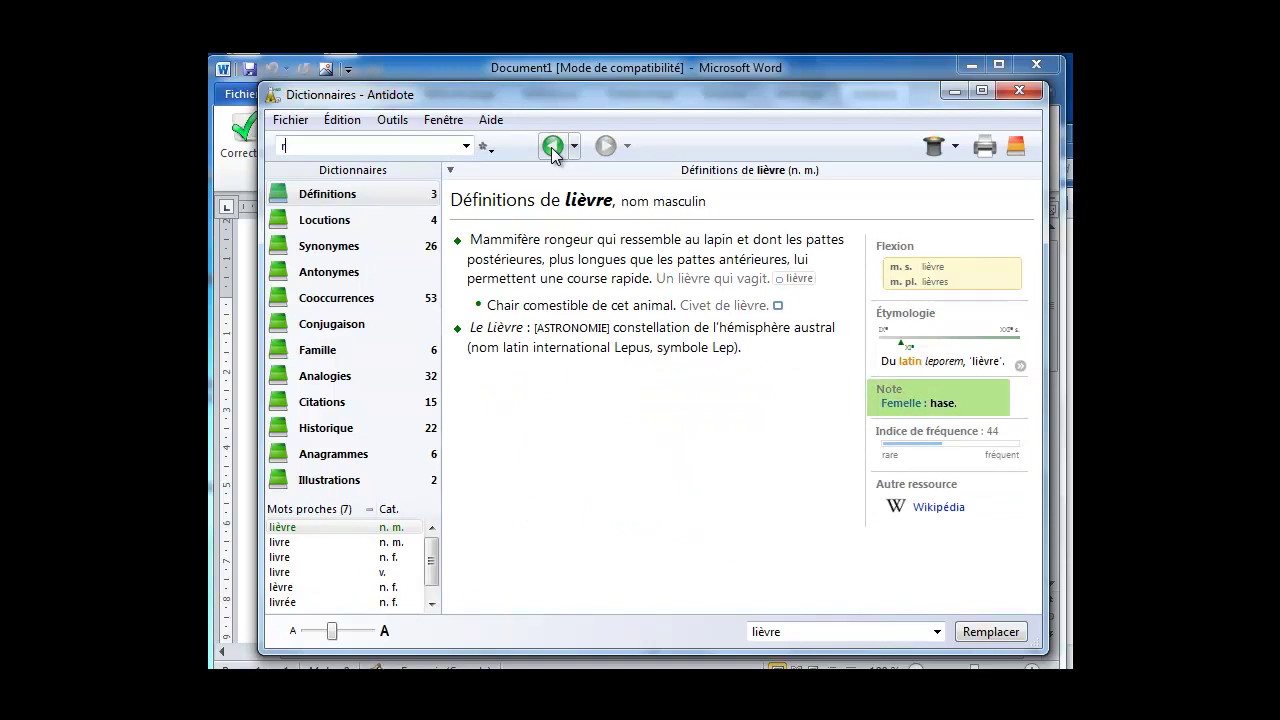
{"action": "type", "text": "éaliser"}
{"action": "key", "text": "Return"}
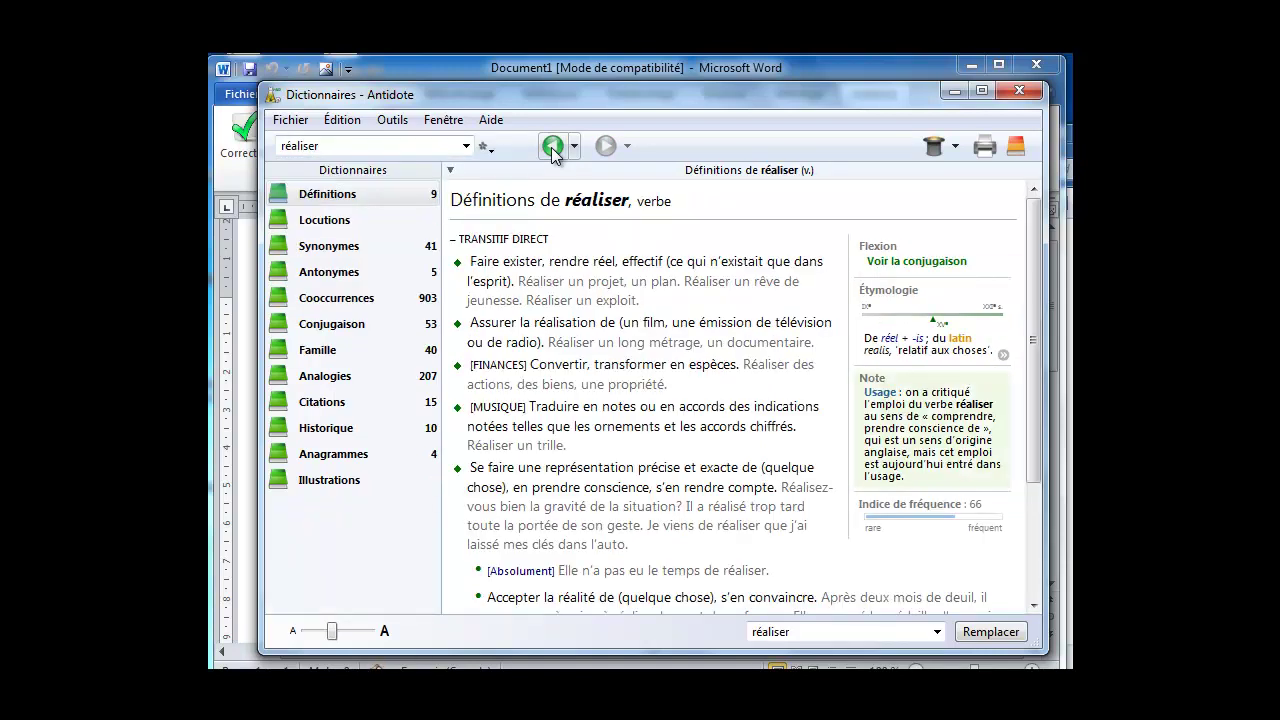
Look up "prendre", view its full list of constructions to avoid, and return to its definitions
{"action": "key", "text": "ctrl+a"}
{"action": "type", "text": "prendre"}
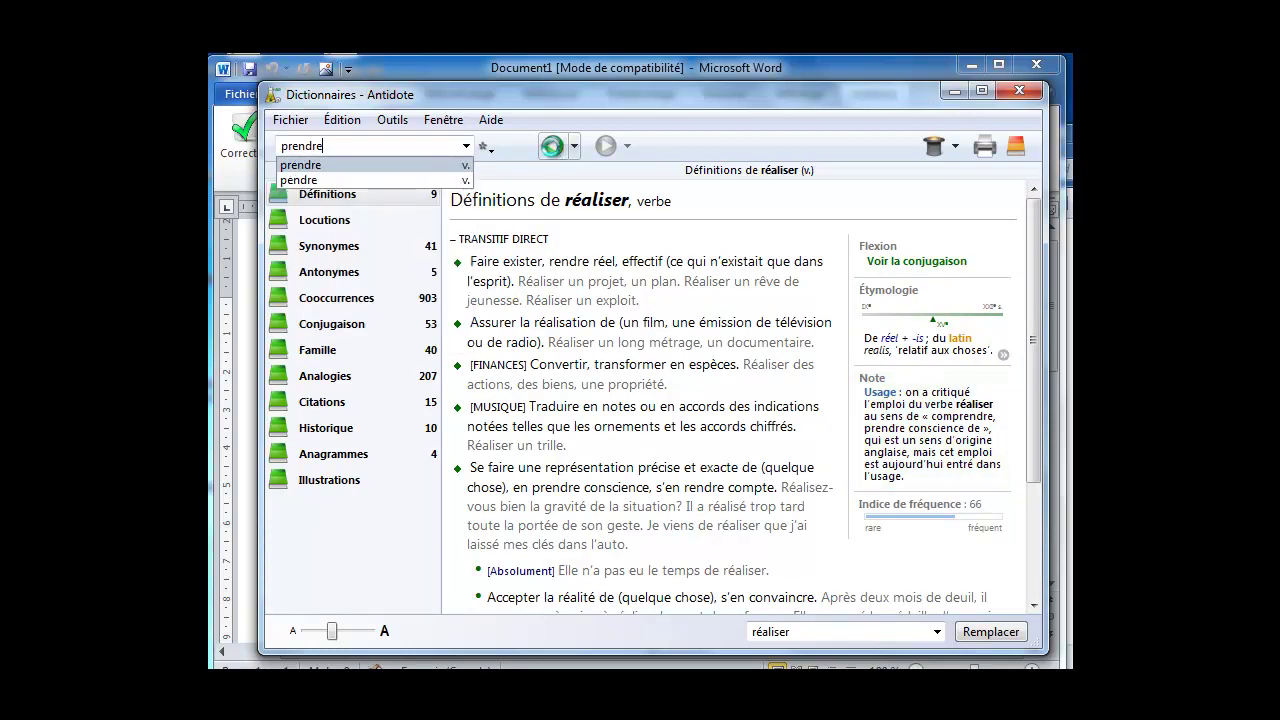
{"action": "key", "text": "Return"}
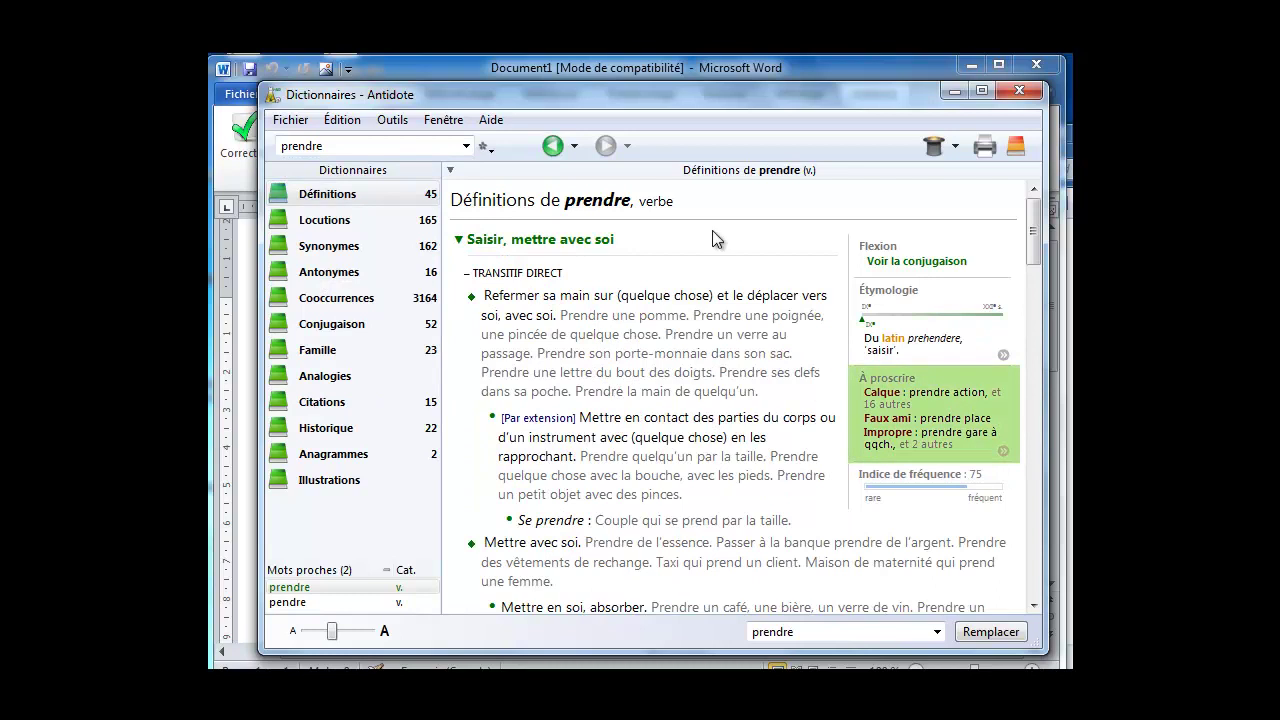
{"action": "left_click", "coordinate": [1003, 451]}
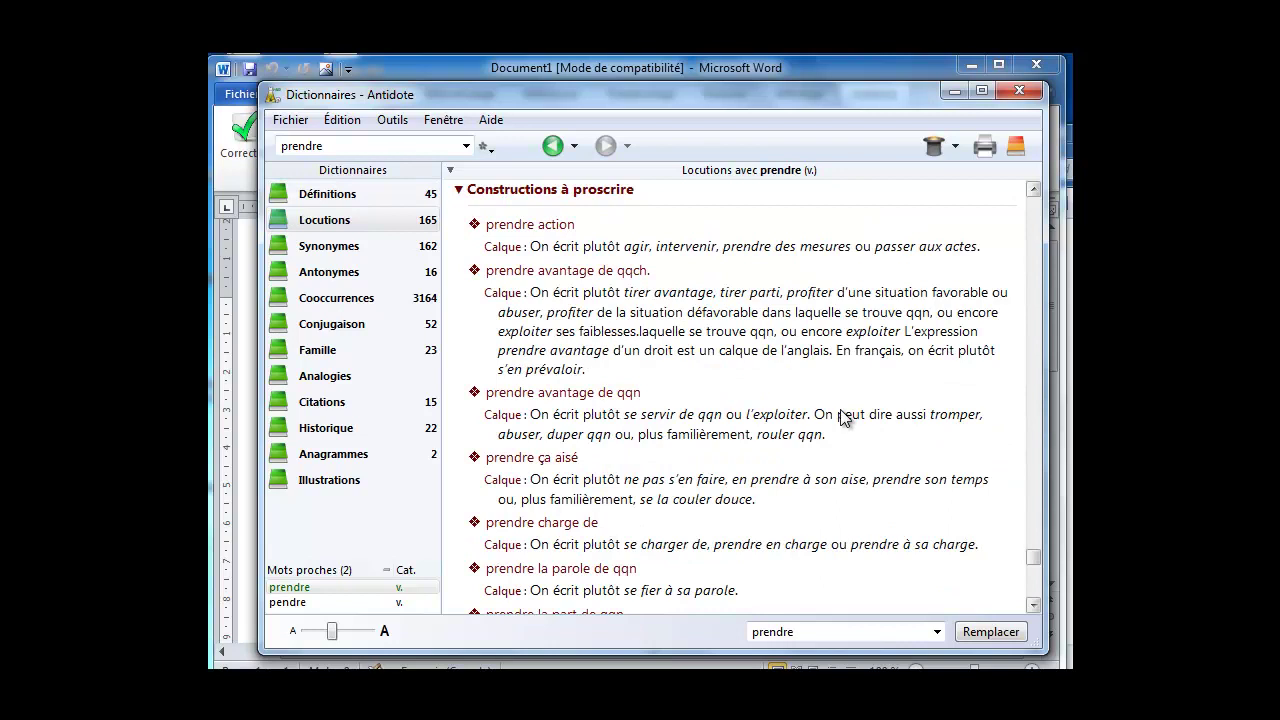
{"action": "left_click", "coordinate": [553, 146]}
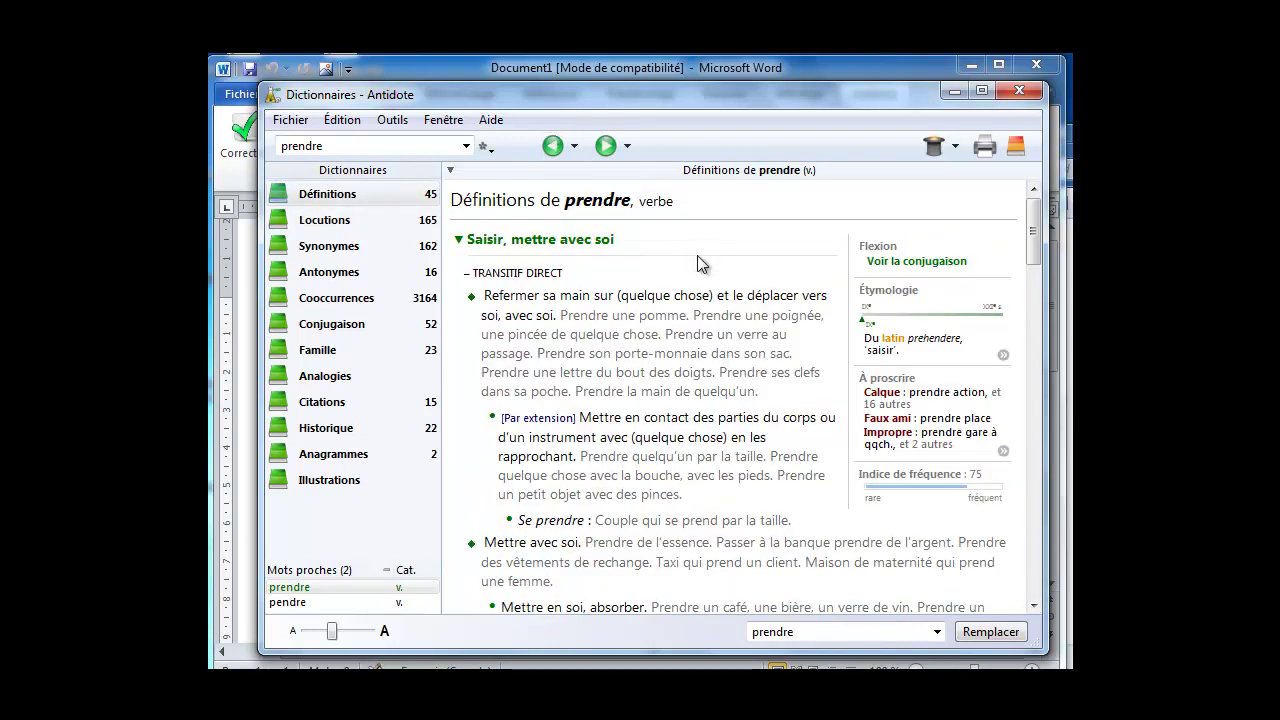
Look up "cheval", open its linked guide article "La légende des « chevals »", and close the Guides window
{"action": "type", "text": "cheval"}
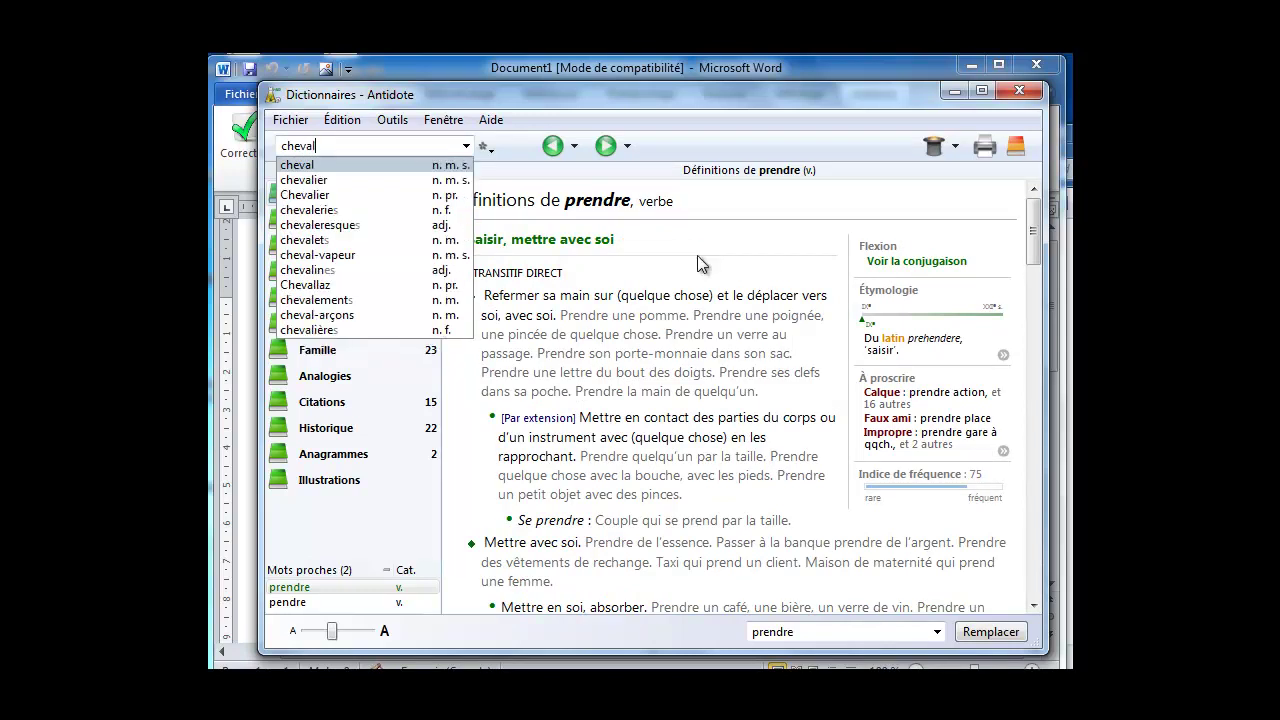
{"action": "key", "text": "Return"}
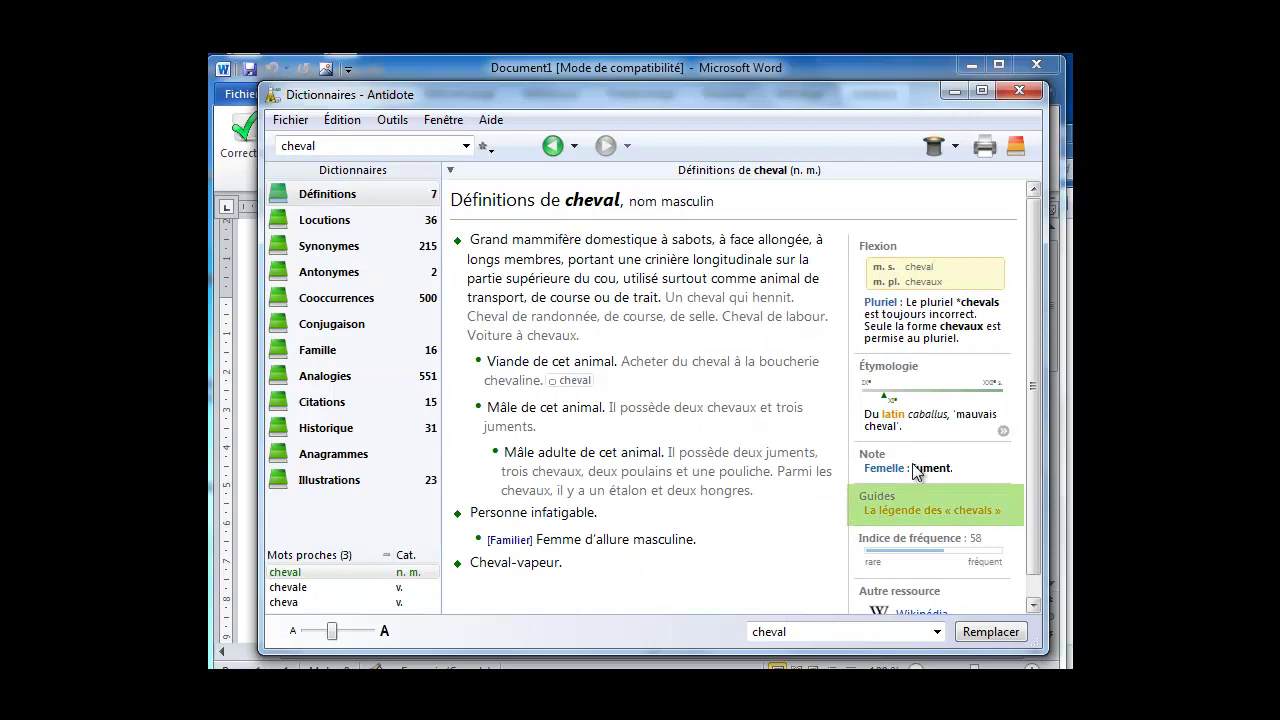
{"action": "left_click", "coordinate": [906, 512]}
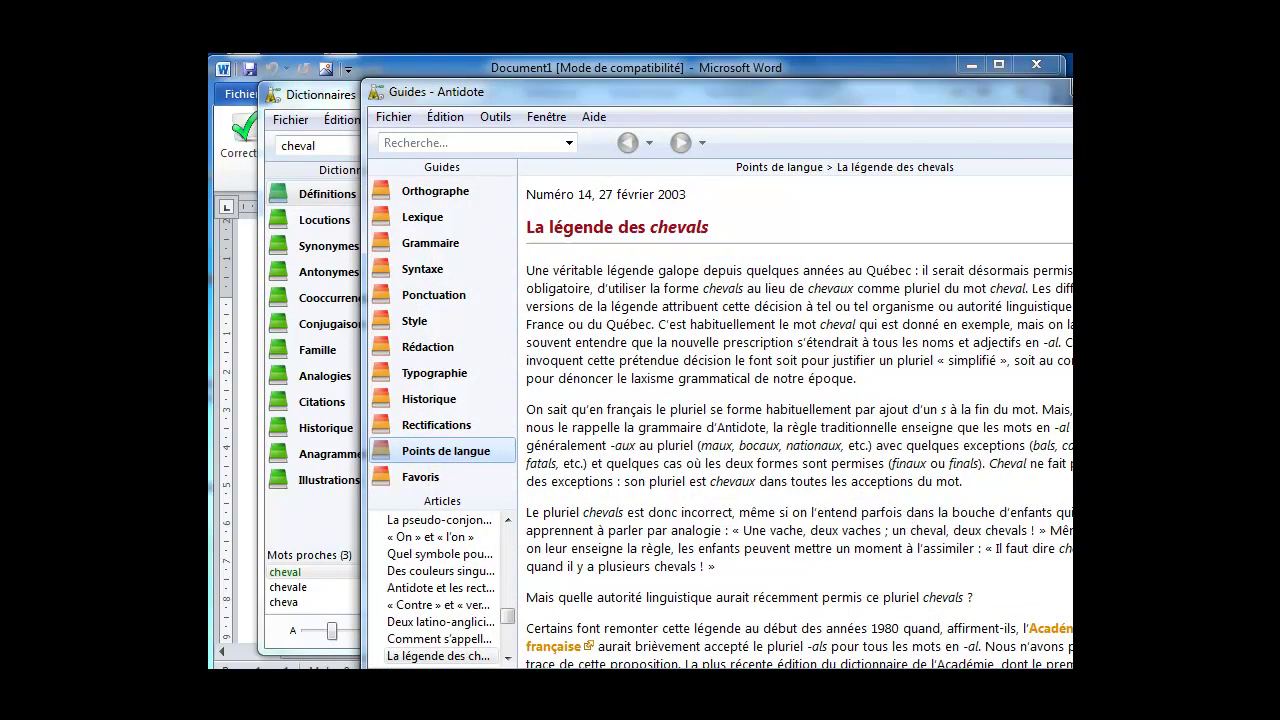
{"action": "key", "text": "alt+F4"}
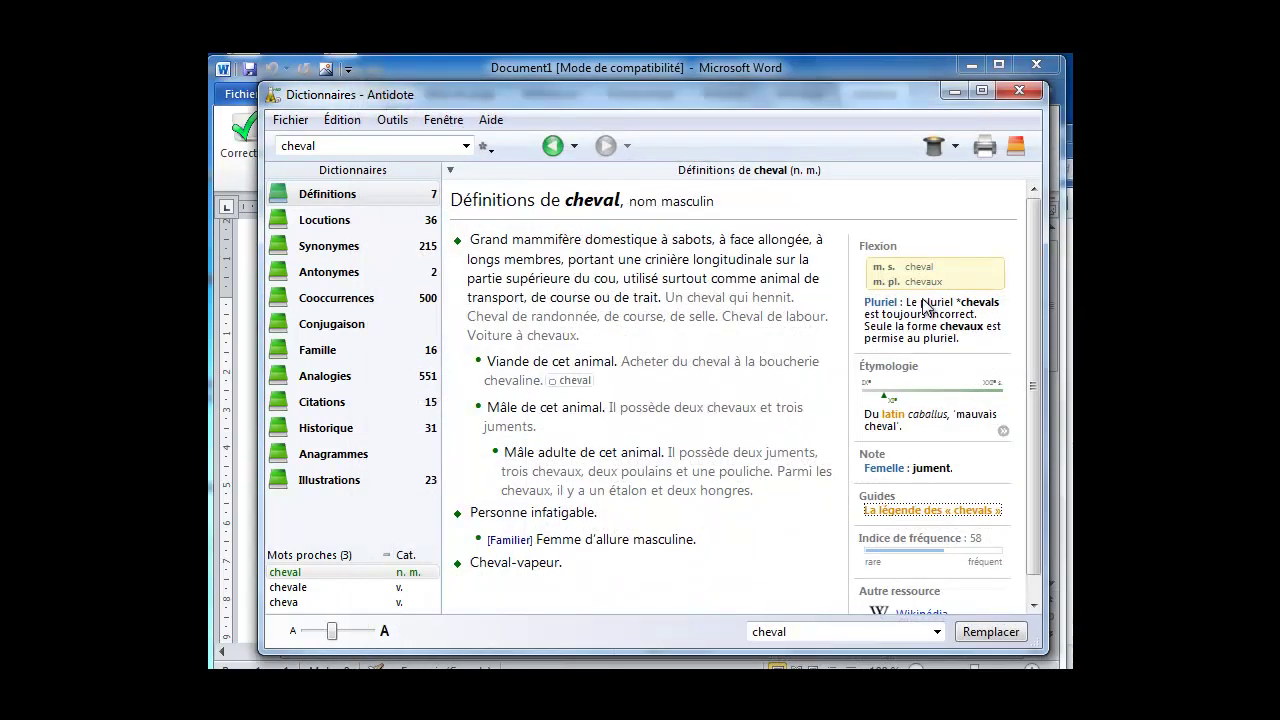
Look up the definitions of the verb "entrainer" once more
{"action": "type", "text": "entrainer"}
{"action": "key", "text": "Return"}
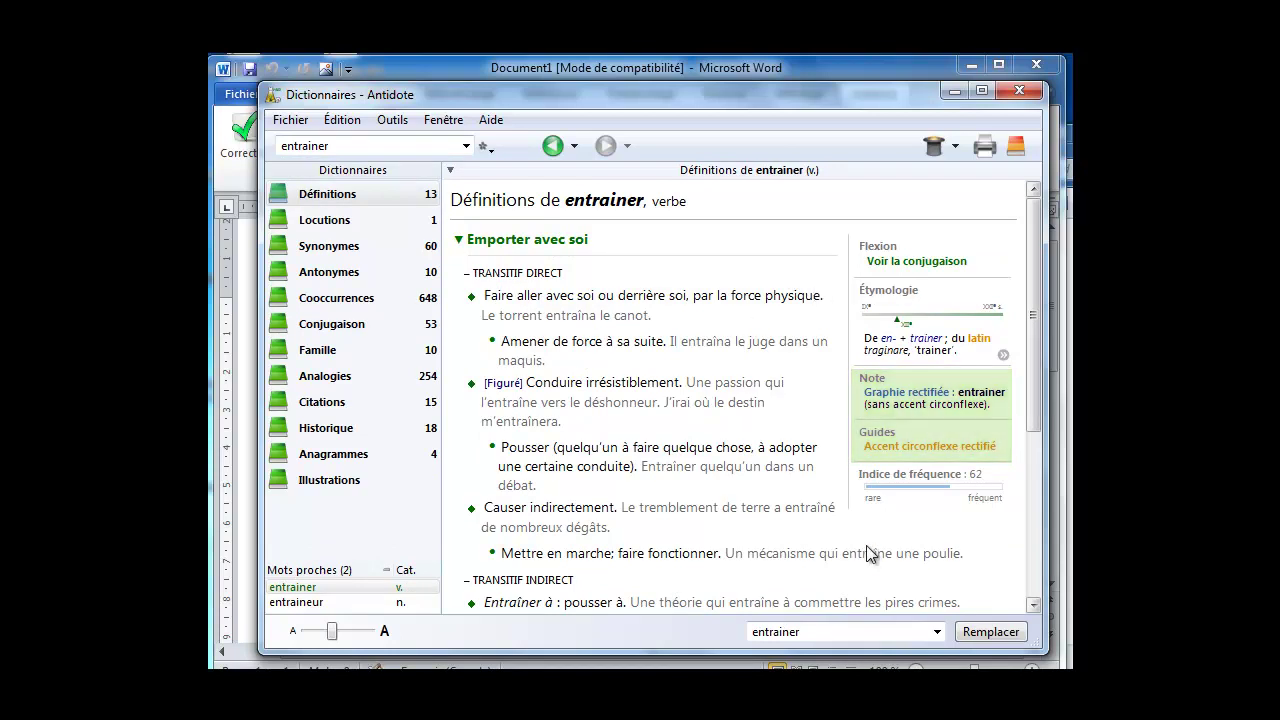
Open the guide article "Accent circonflexe rectifié" linked to "entrainer", read through to its list of words losing the accent, and close the Guides window
{"action": "left_click", "coordinate": [929, 446]}
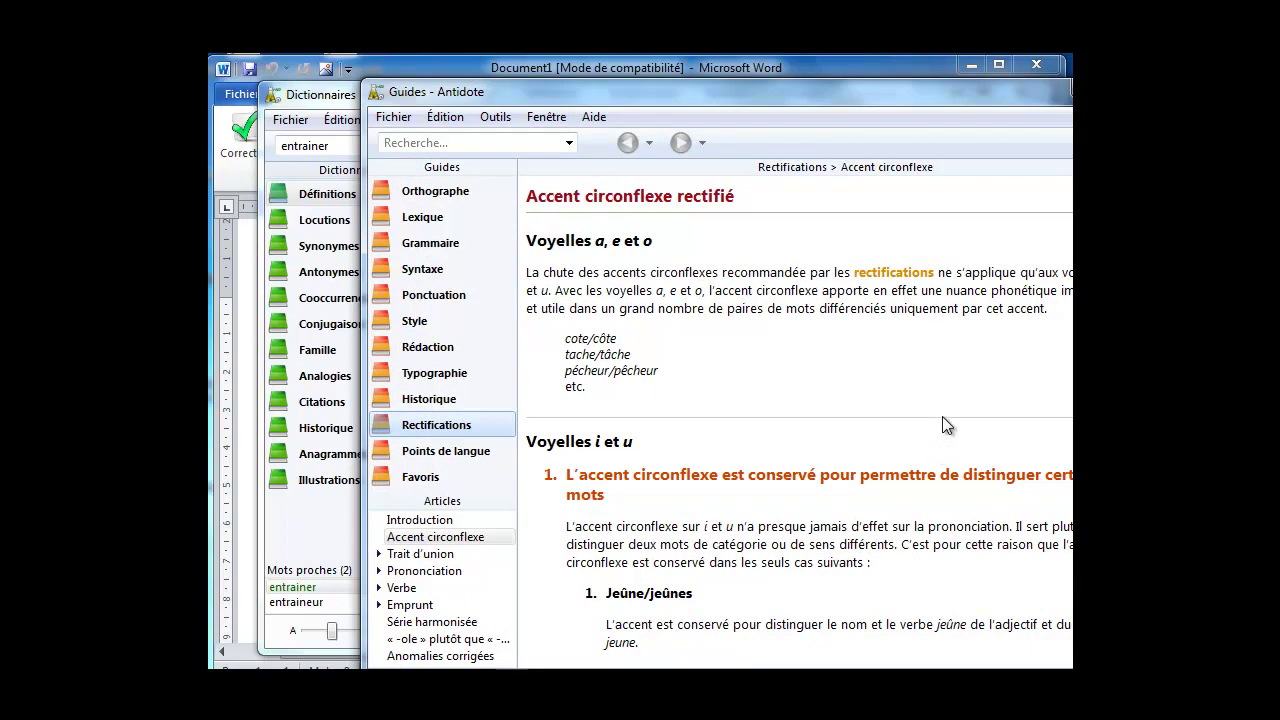
{"action": "scroll", "coordinate": [942, 414], "scroll_direction": "down", "scroll_amount": 3}
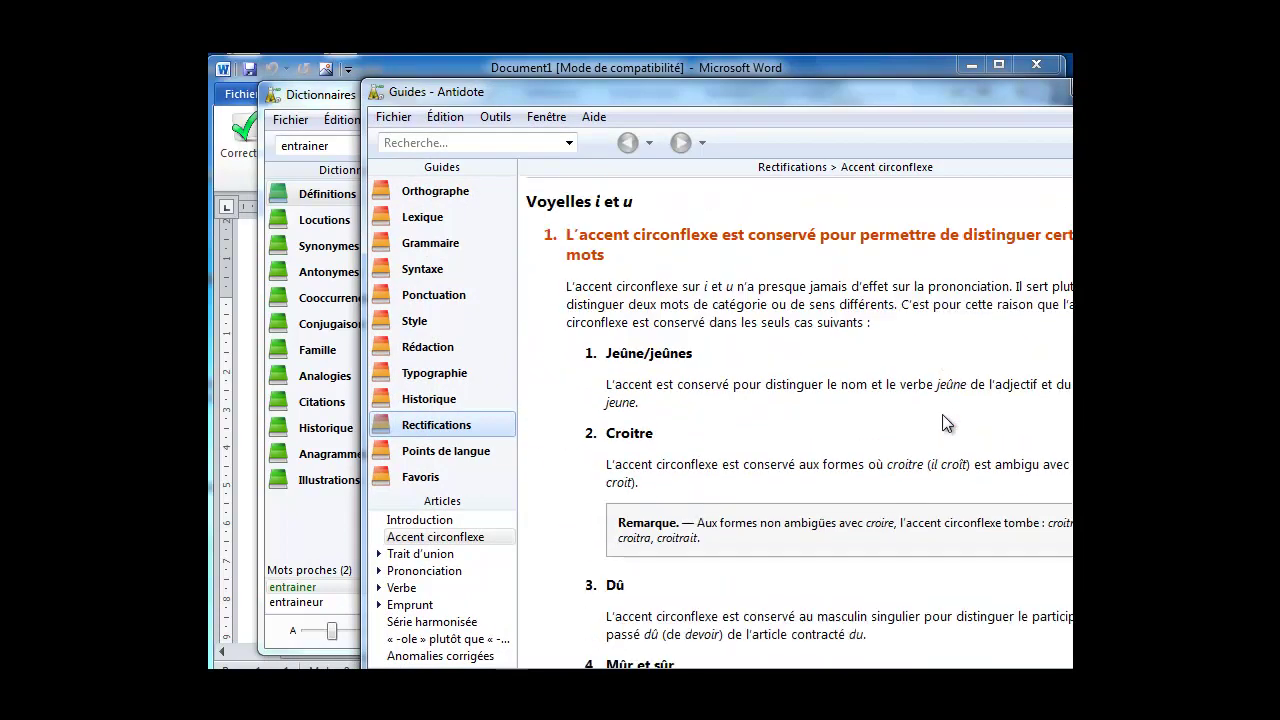
{"action": "scroll", "coordinate": [942, 414], "scroll_direction": "down", "scroll_amount": 4}
{"action": "scroll", "coordinate": [946, 423], "scroll_direction": "down", "scroll_amount": 4}
{"action": "scroll", "coordinate": [942, 414], "scroll_direction": "down", "scroll_amount": 4}
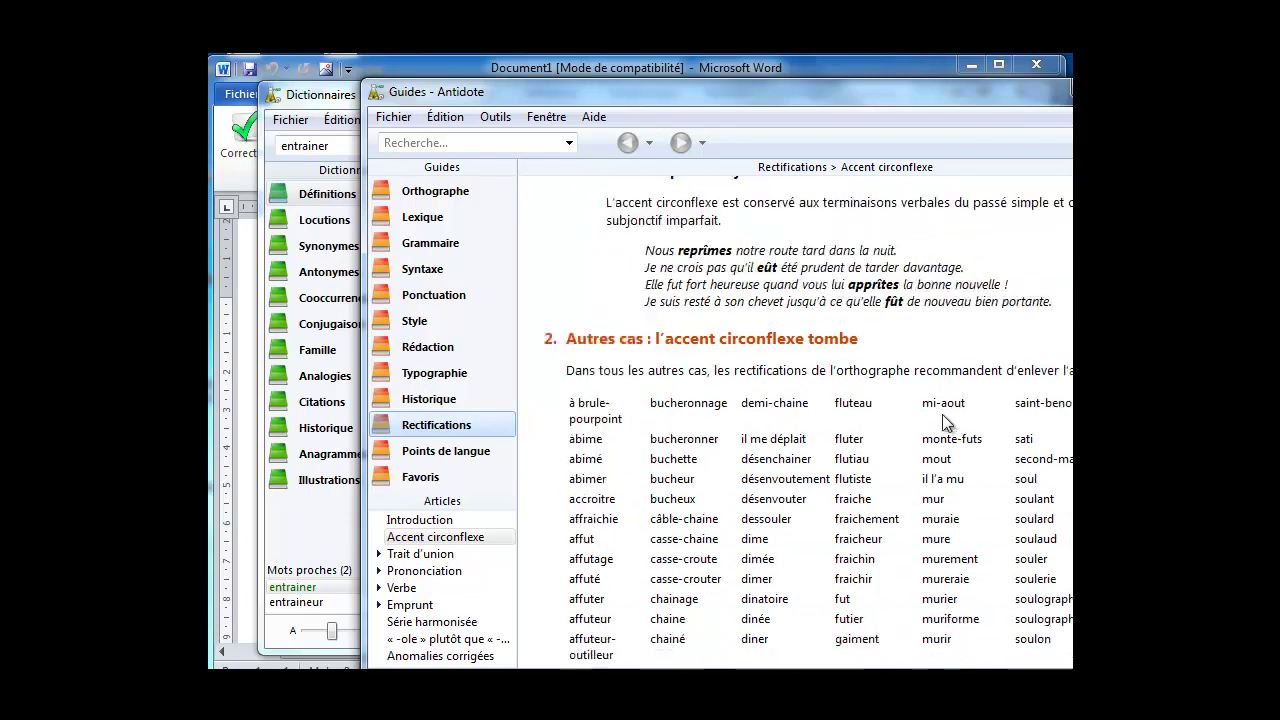
{"action": "scroll", "coordinate": [945, 422], "scroll_direction": "up", "scroll_amount": 1}
{"action": "scroll", "coordinate": [945, 422], "scroll_direction": "down", "scroll_amount": 1}
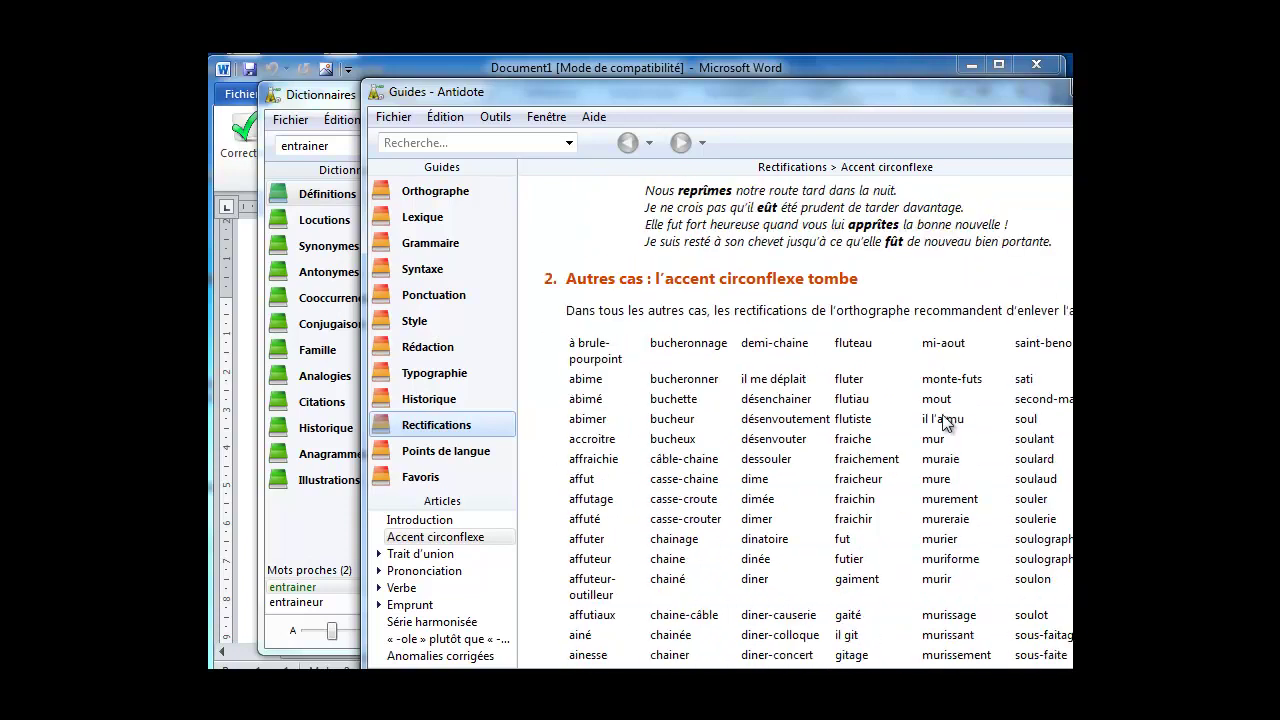
{"action": "scroll", "coordinate": [944, 425], "scroll_direction": "down", "scroll_amount": 2}
{"action": "scroll", "coordinate": [942, 420], "scroll_direction": "up", "scroll_amount": 1}
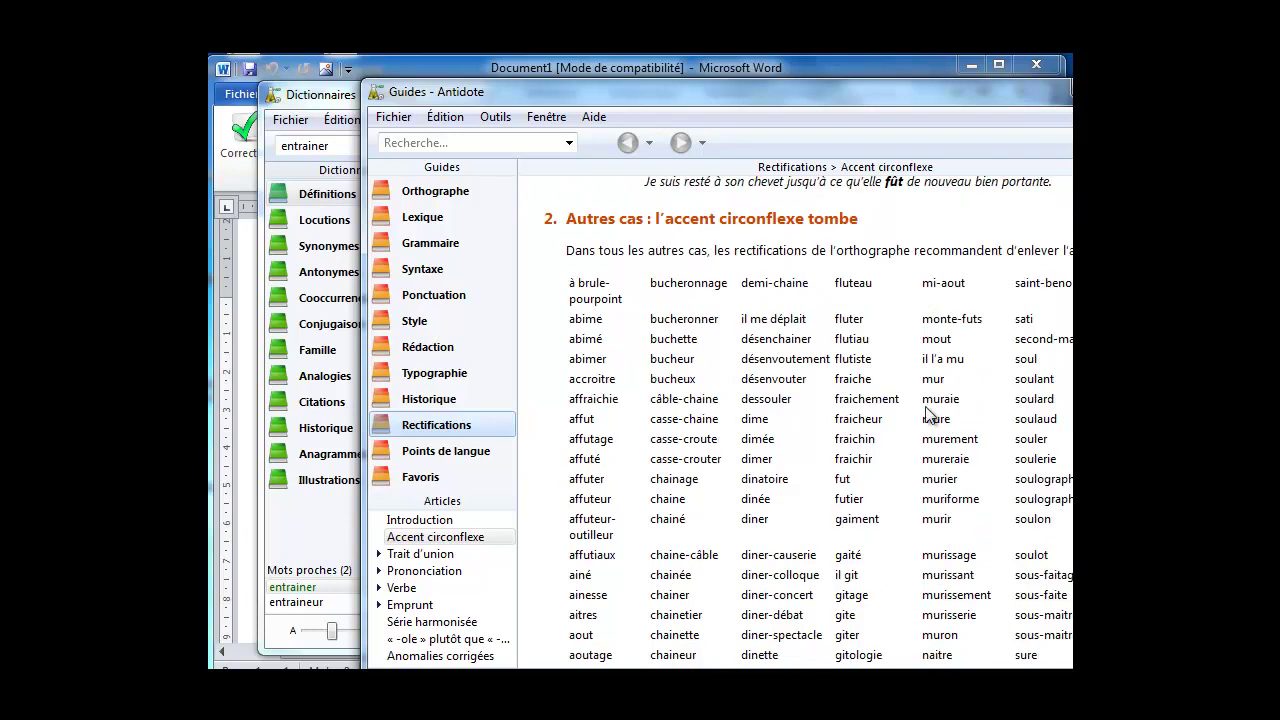
{"action": "key", "text": "ctrl+w"}
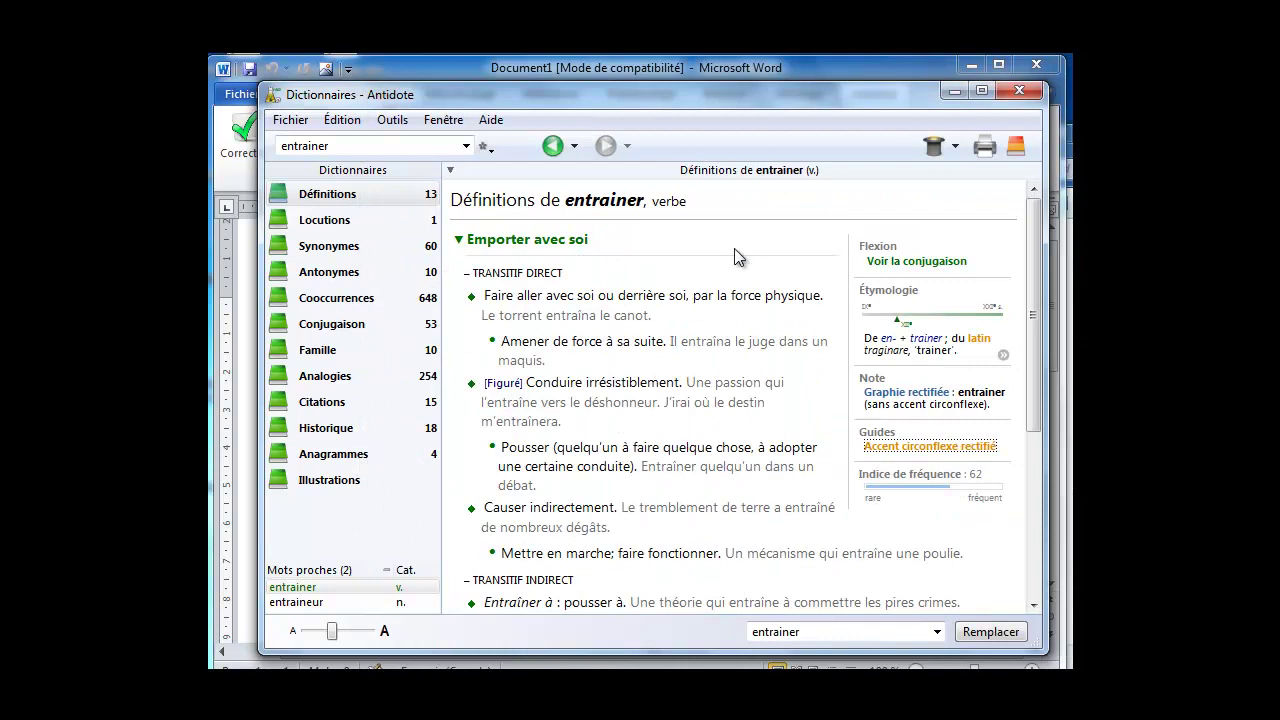
View the history of consulted entries and go back through it to the definitions of "réaliser"
{"action": "left_click", "coordinate": [575, 147]}
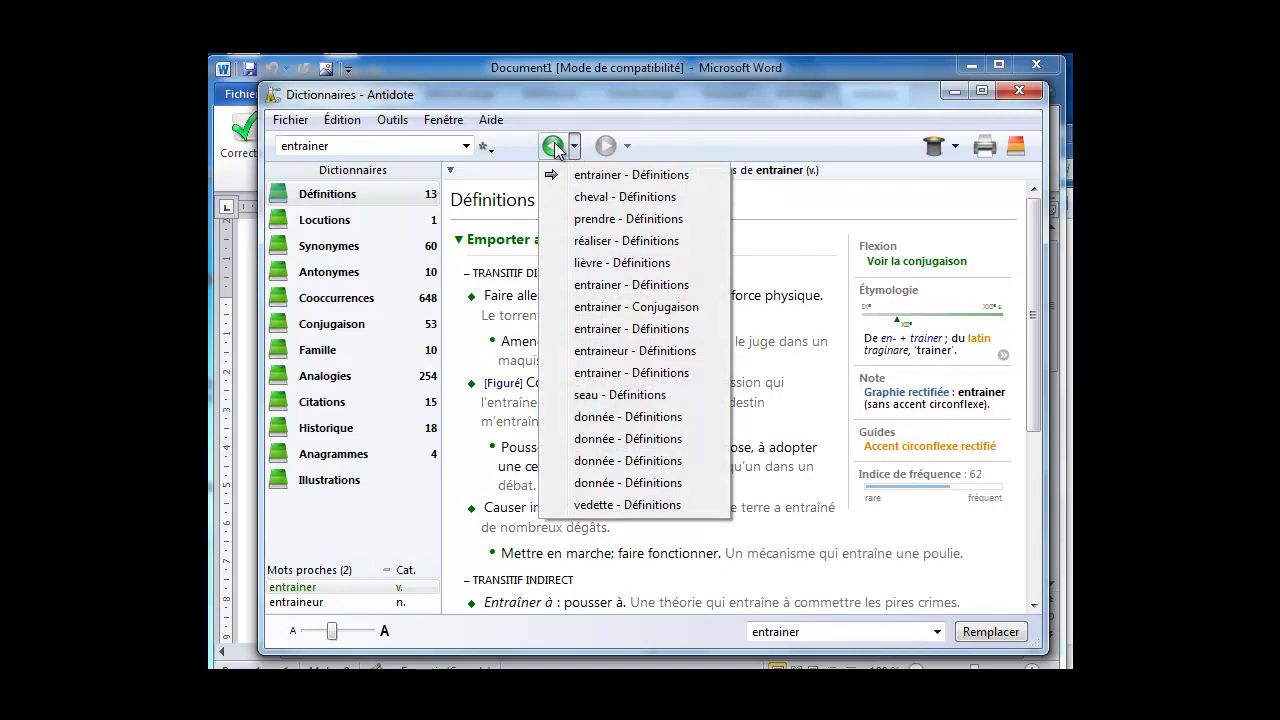
{"action": "left_click", "coordinate": [555, 147]}
{"action": "left_click", "coordinate": [555, 147]}
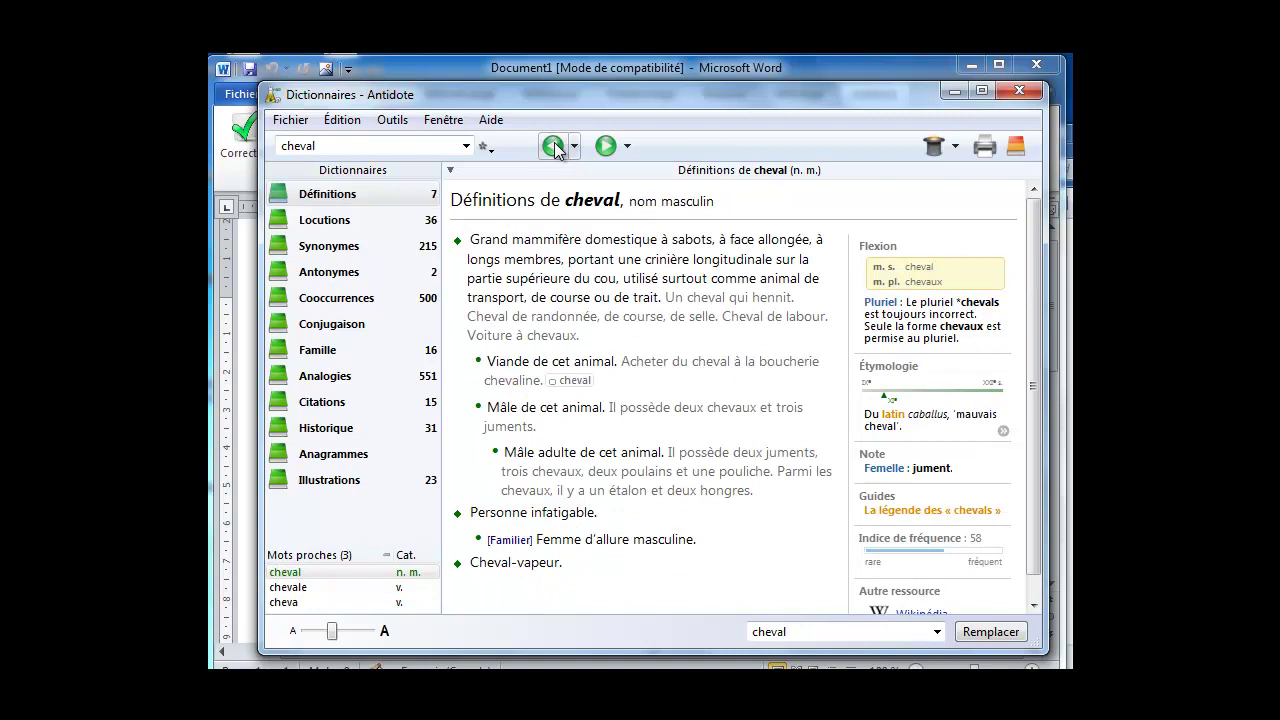
{"action": "left_click", "coordinate": [555, 147]}
{"action": "left_click", "coordinate": [555, 147]}
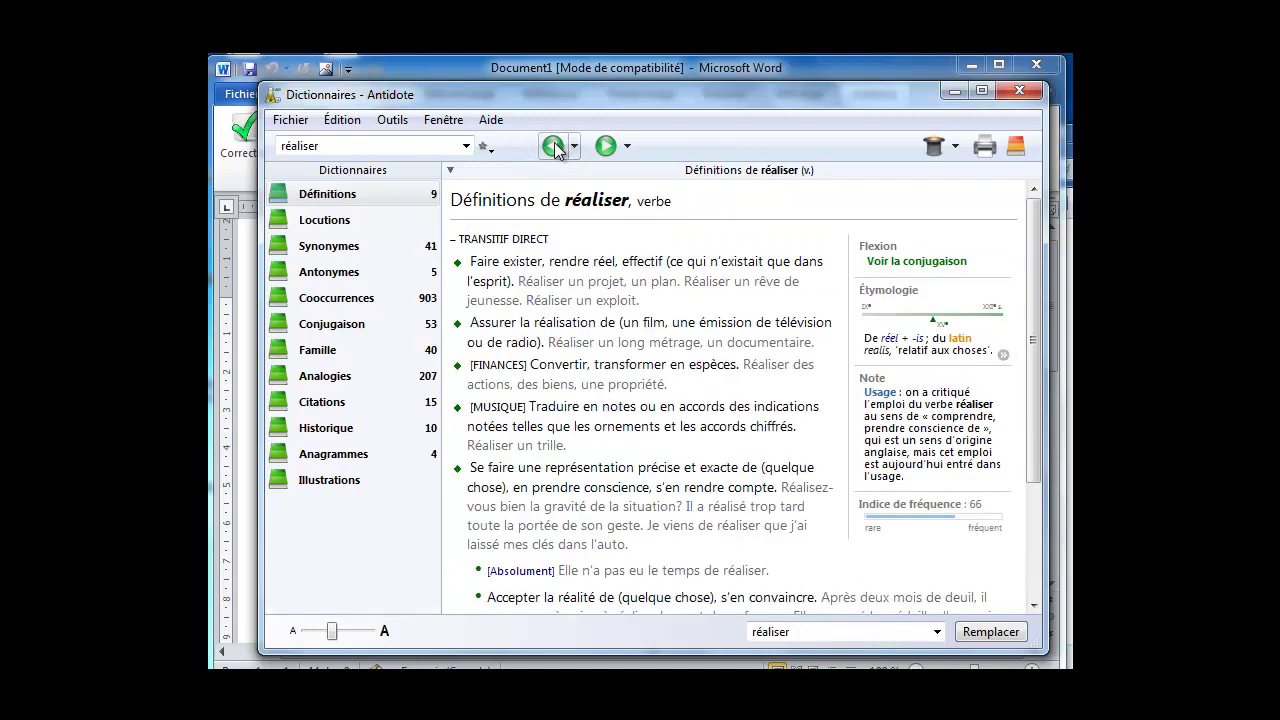
Search the dictionaries for the multiword expression "triangle rectangle"
{"action": "left_click", "coordinate": [380, 146]}
{"action": "type", "text": "tri"}
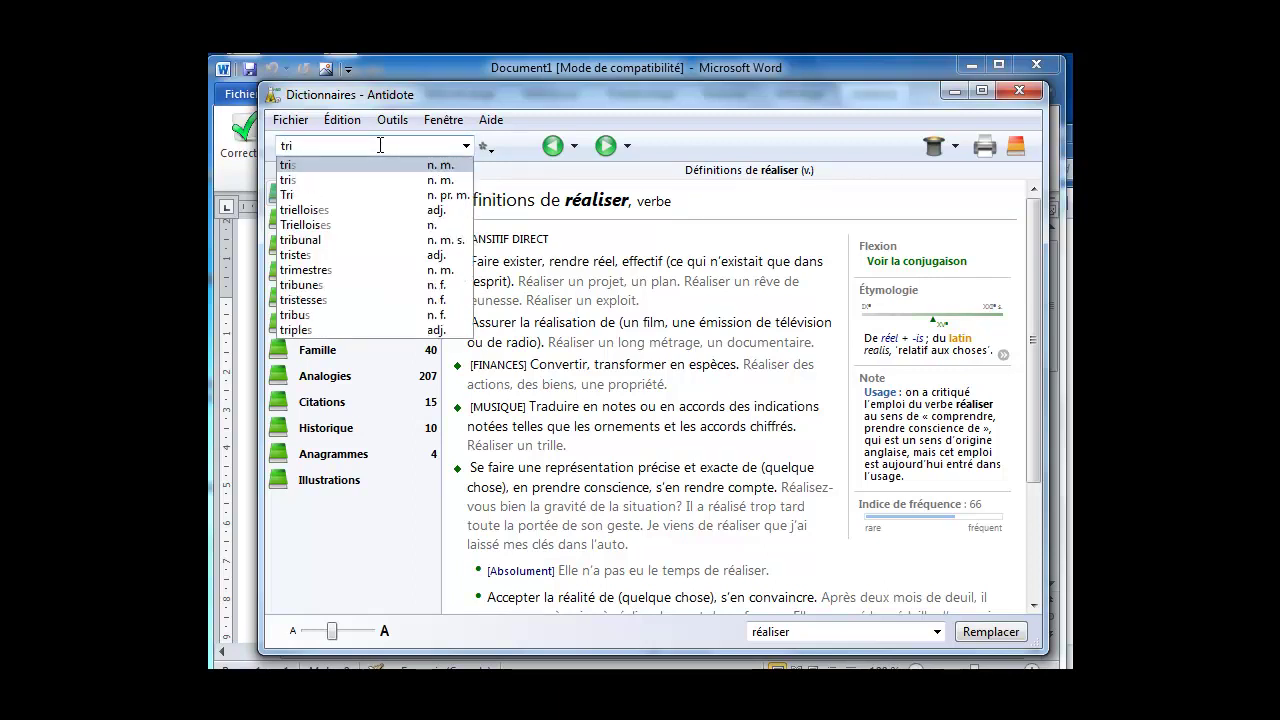
{"action": "type", "text": "angle"}
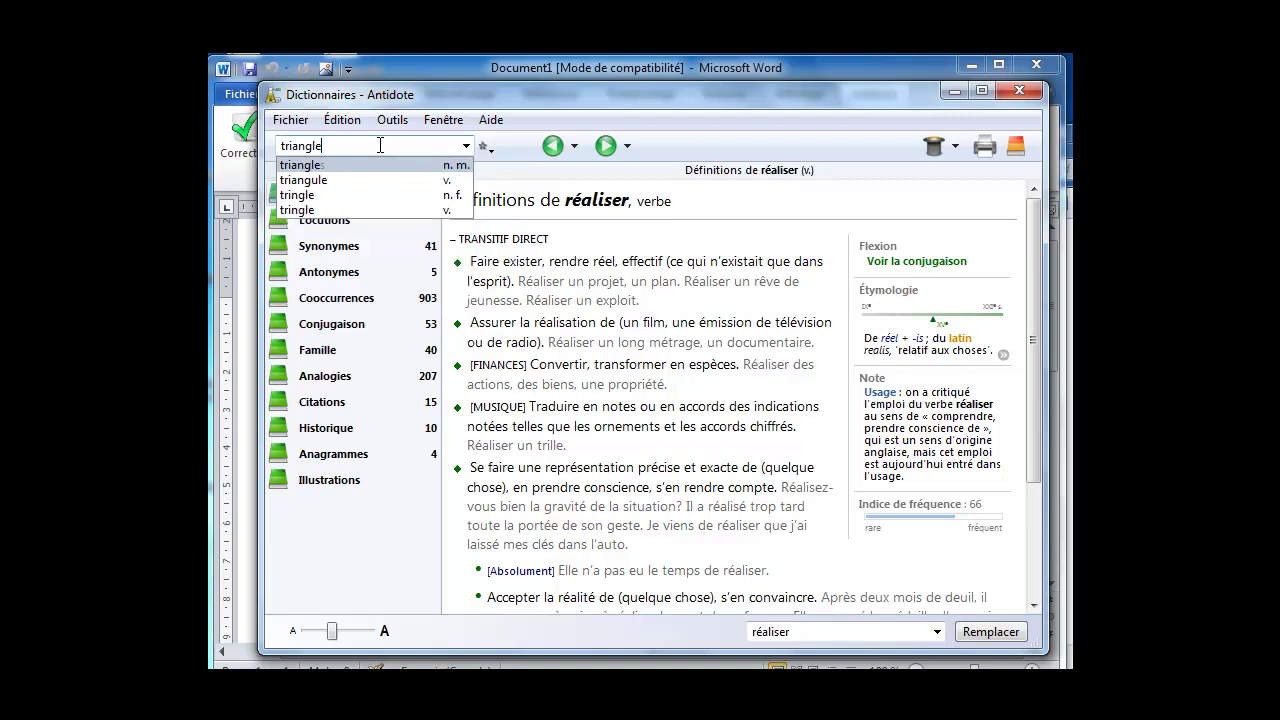
{"action": "type", "text": " rec"}
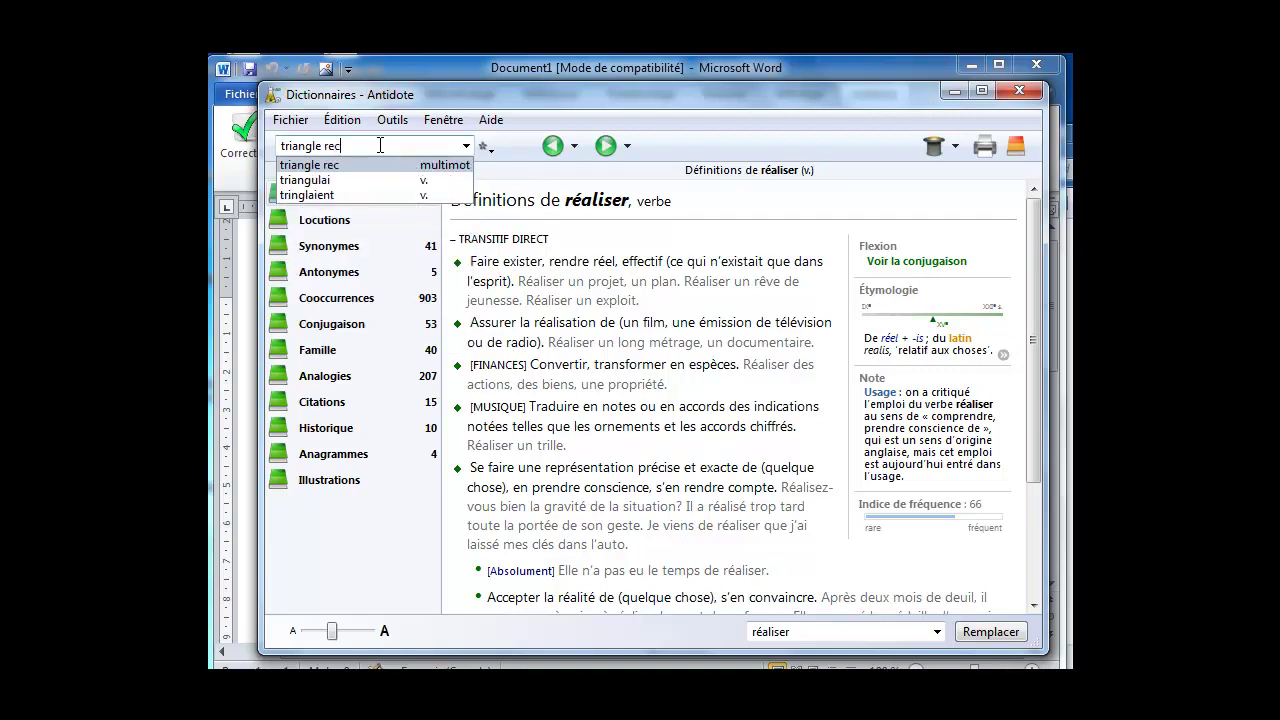
{"action": "type", "text": "tangle"}
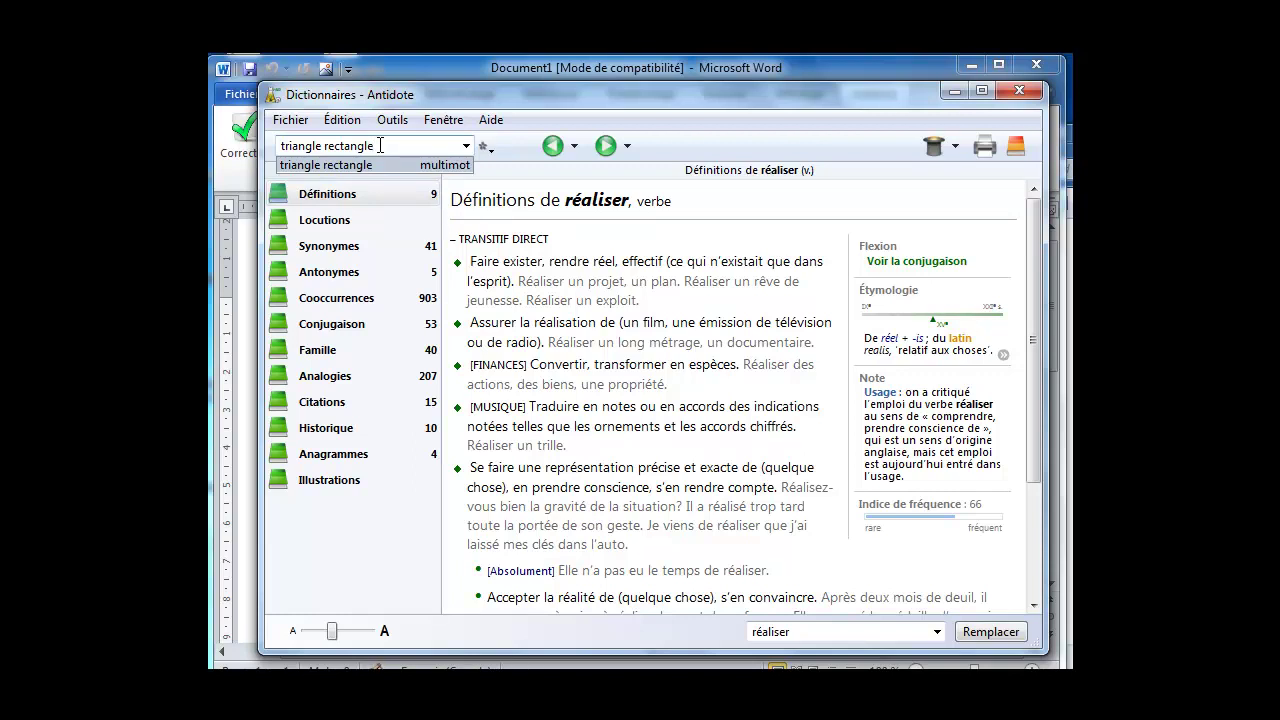
{"action": "key", "text": "Return"}
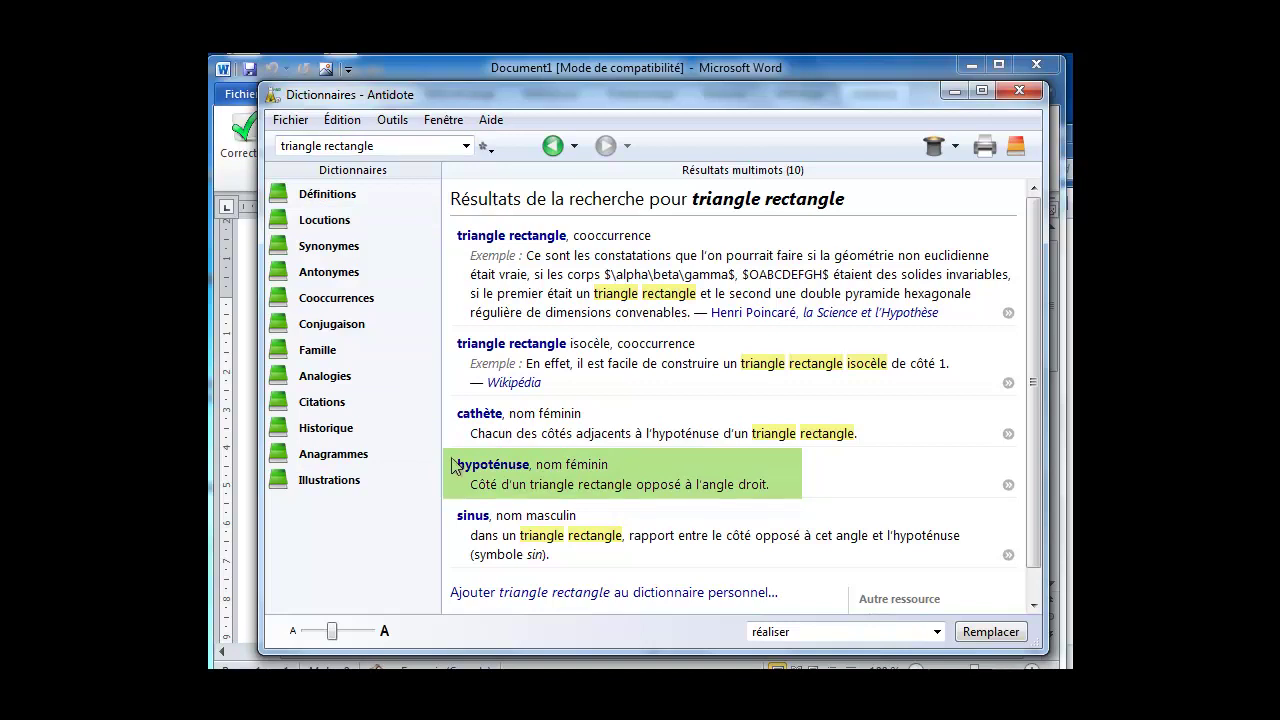
View the available wildcard characters and search for all words matching "têt*"
{"action": "type", "text": "têt"}
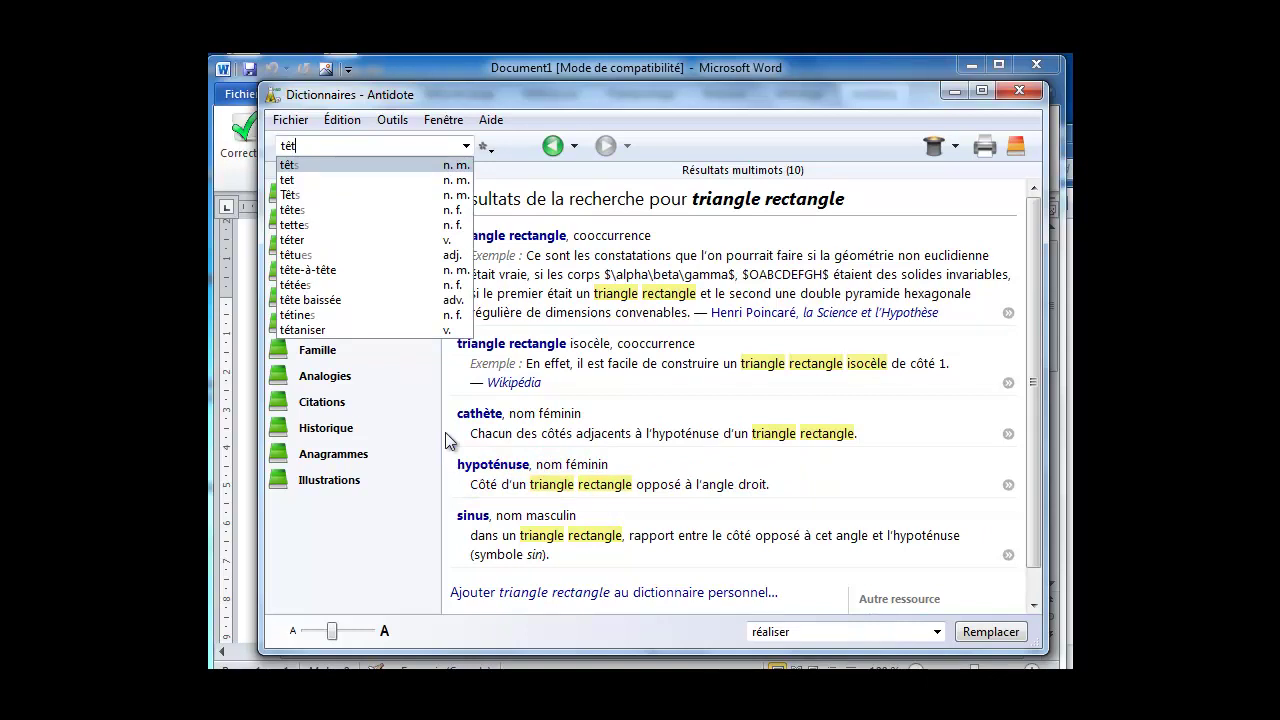
{"action": "left_click", "coordinate": [490, 150]}
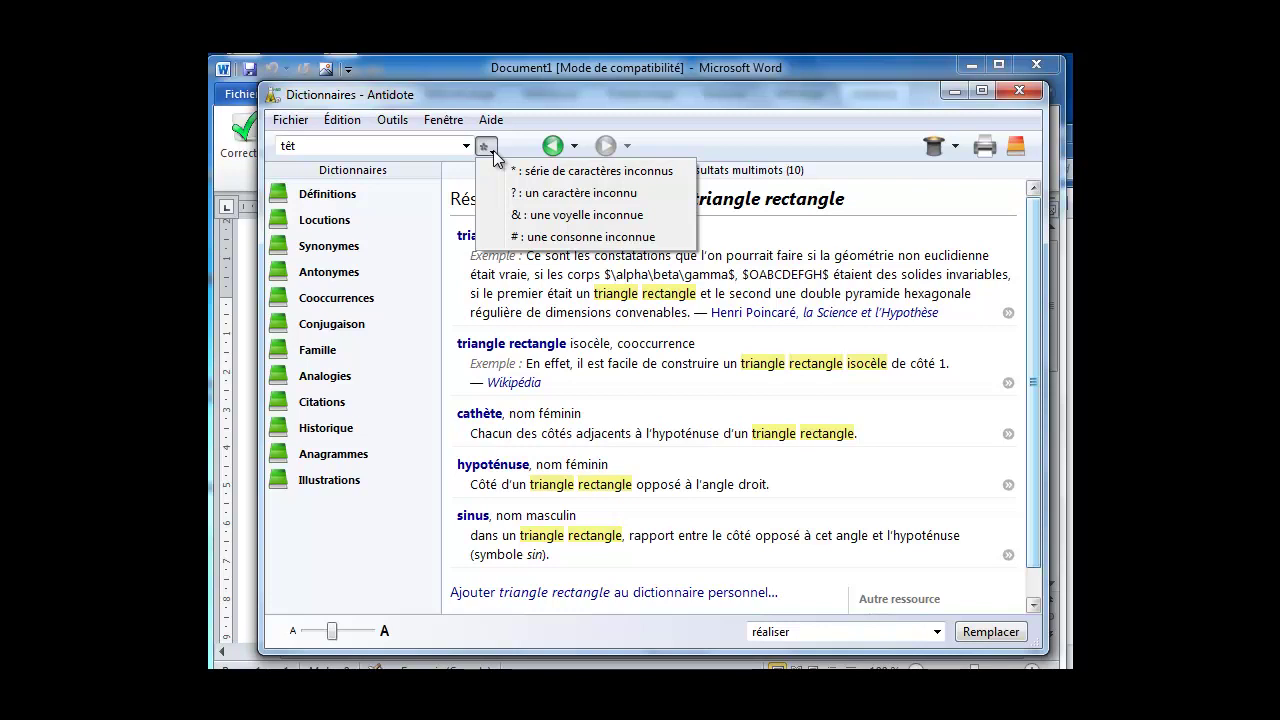
{"action": "left_click", "coordinate": [326, 147]}
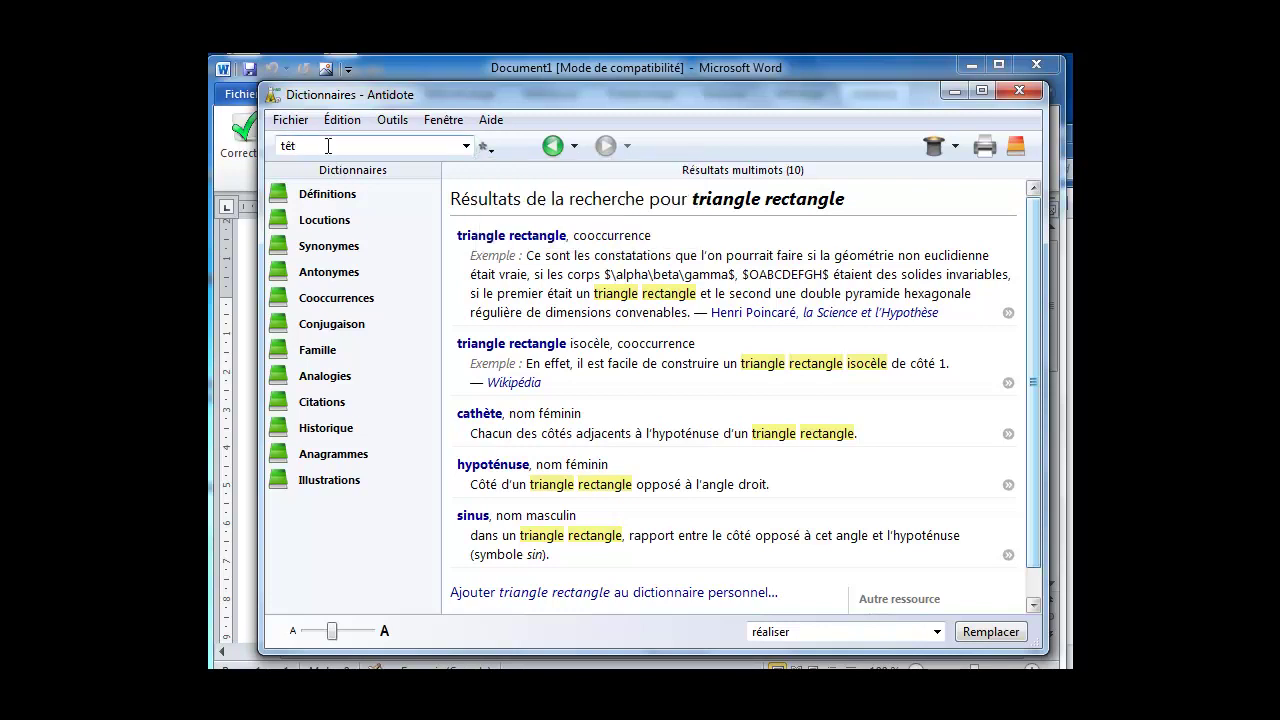
{"action": "type", "text": "*"}
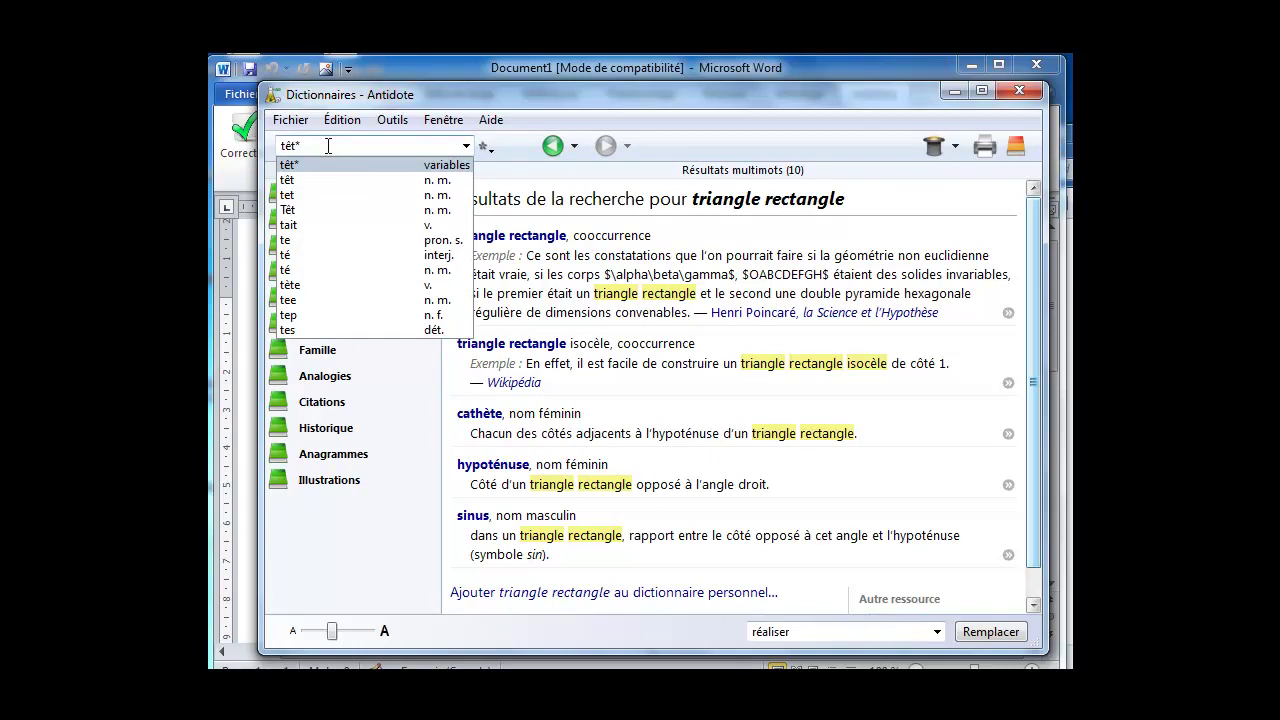
{"action": "key", "text": "Return"}
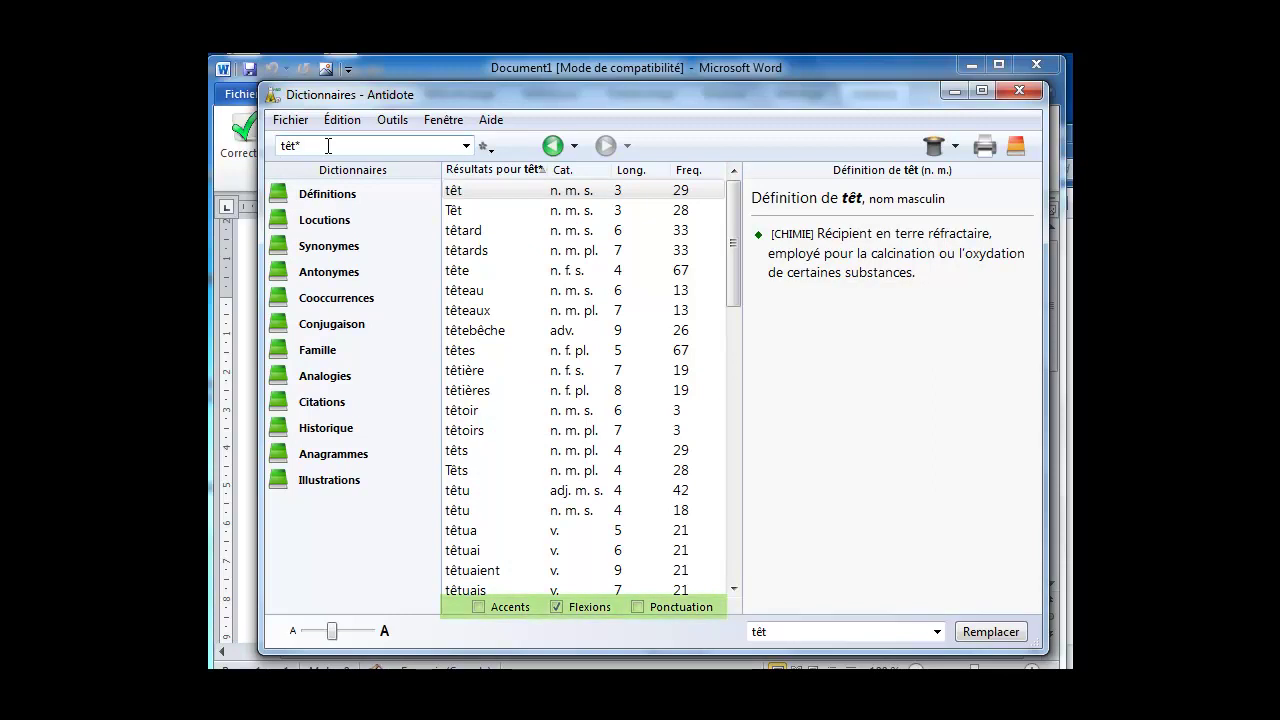
Try the Accents, Flexions and Ponctuation options on the wildcard results, leaving Flexions and Ponctuation enabled and Accents disabled
{"action": "left_click", "coordinate": [479, 608]}
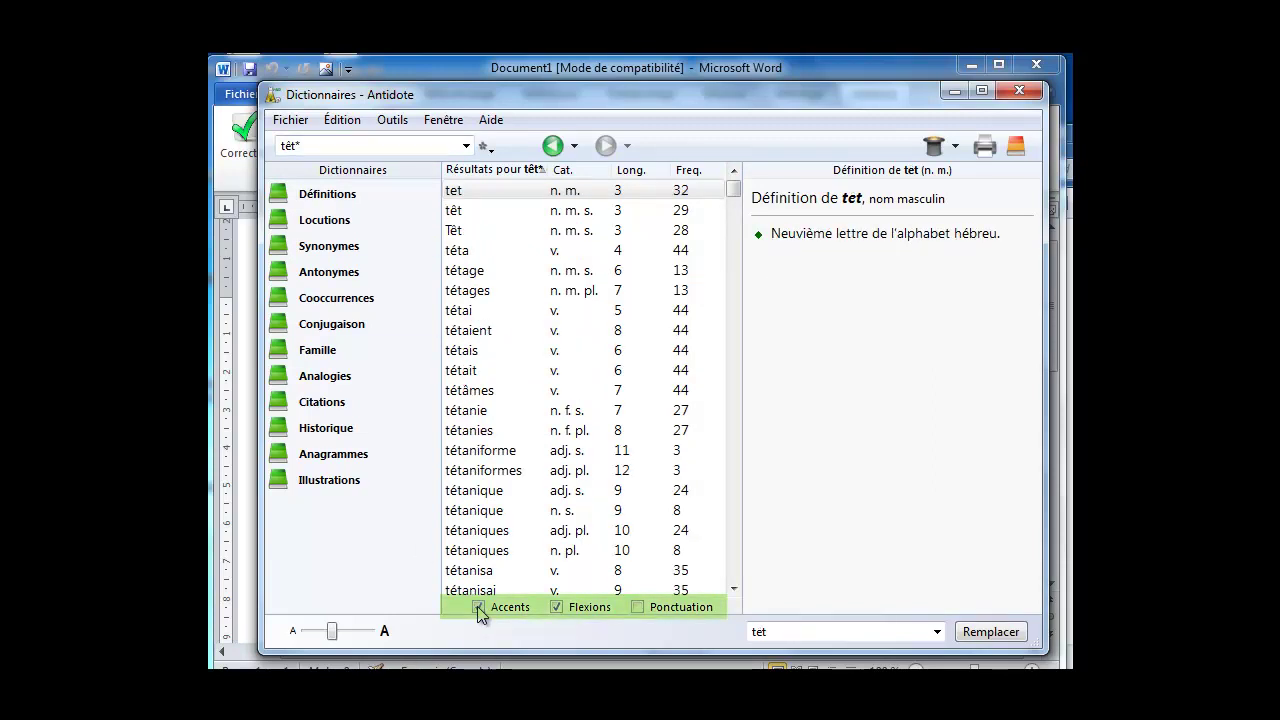
{"action": "left_click", "coordinate": [557, 607]}
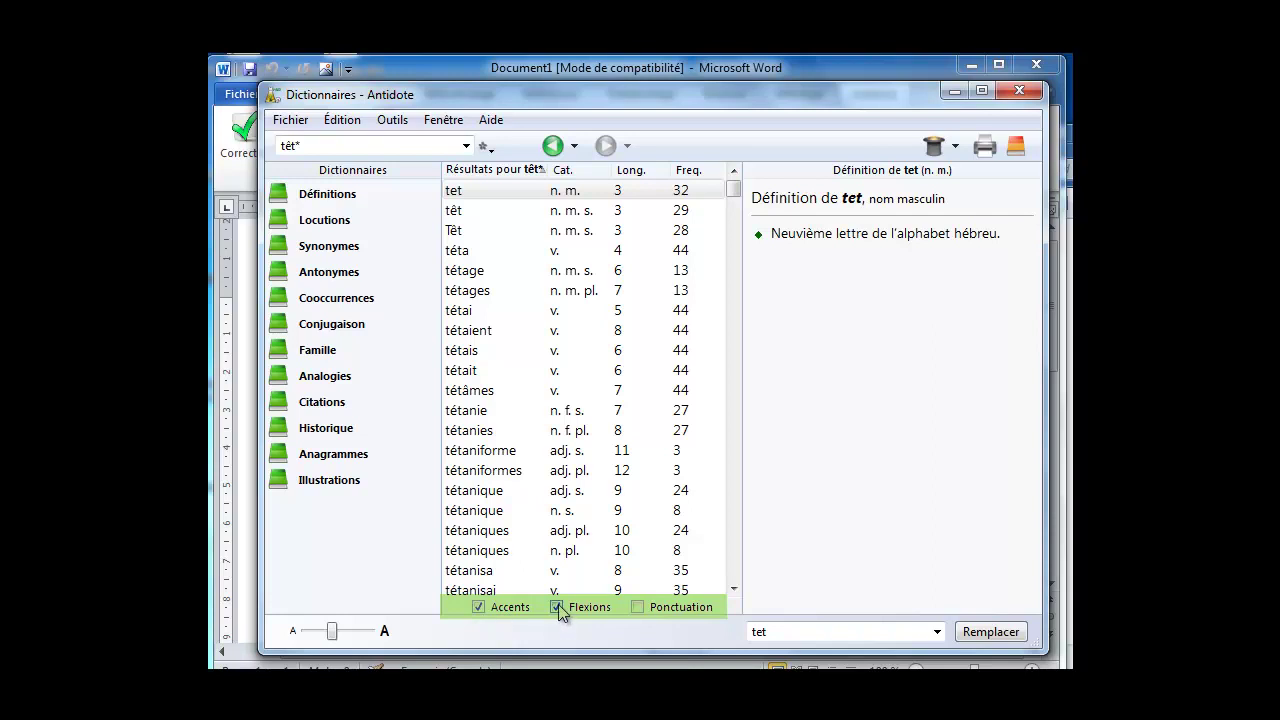
{"action": "left_click", "coordinate": [640, 609]}
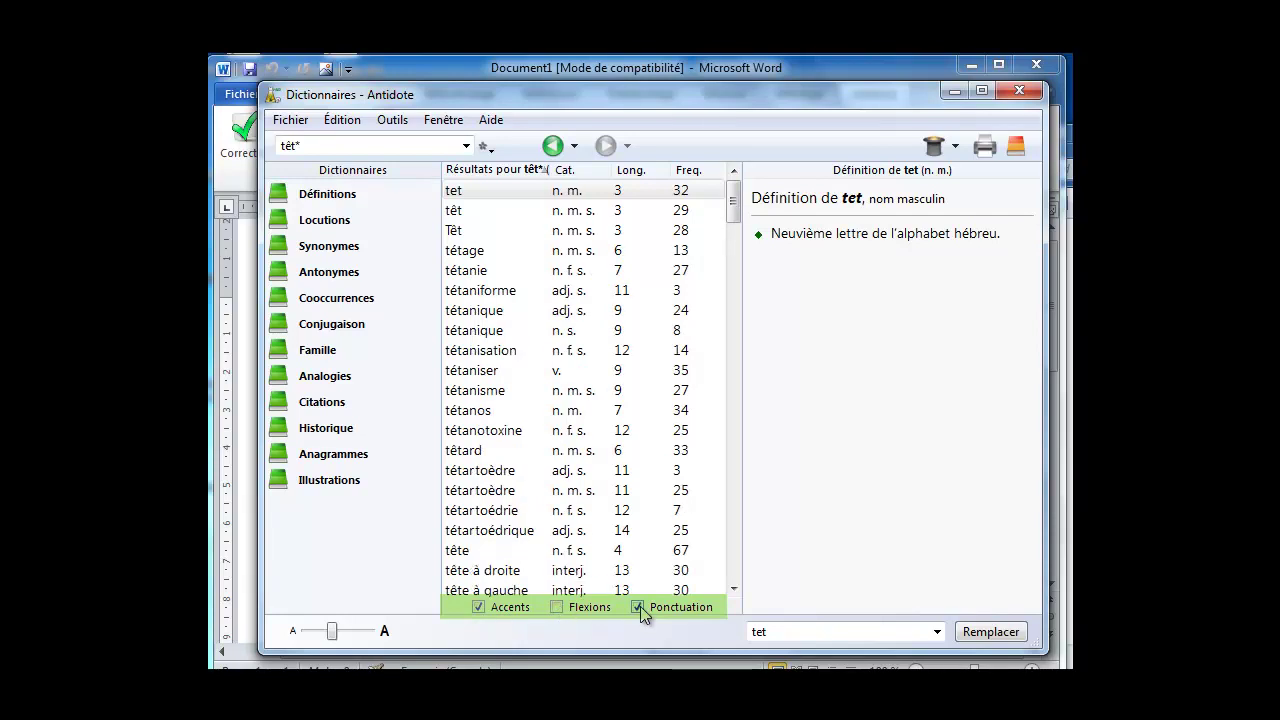
{"action": "left_click", "coordinate": [640, 608]}
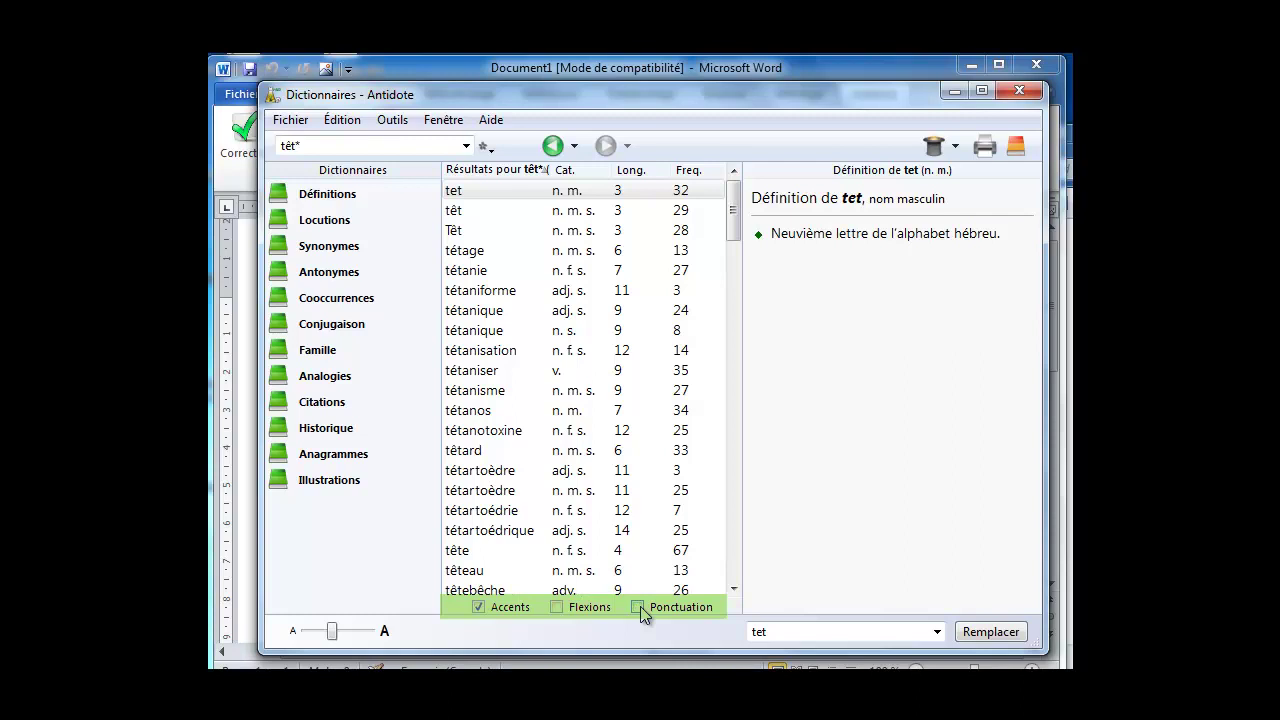
{"action": "left_click", "coordinate": [639, 608]}
{"action": "left_click", "coordinate": [479, 607]}
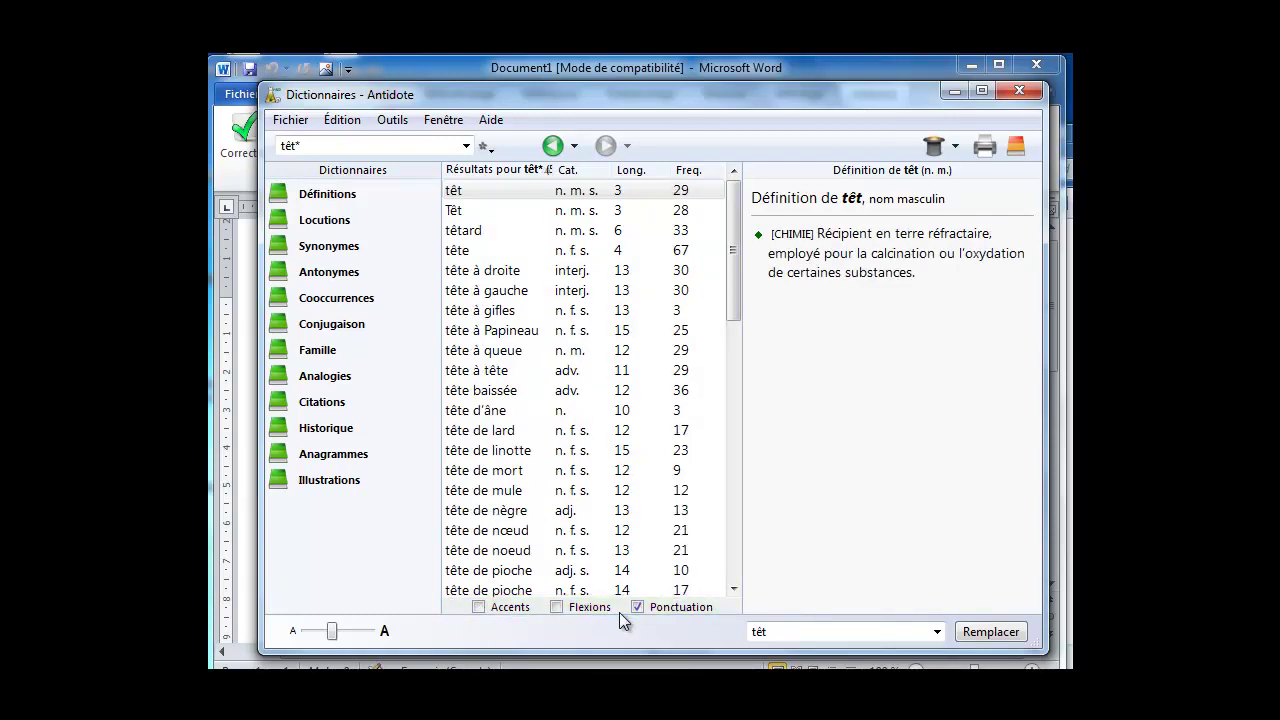
{"action": "left_click", "coordinate": [557, 607]}
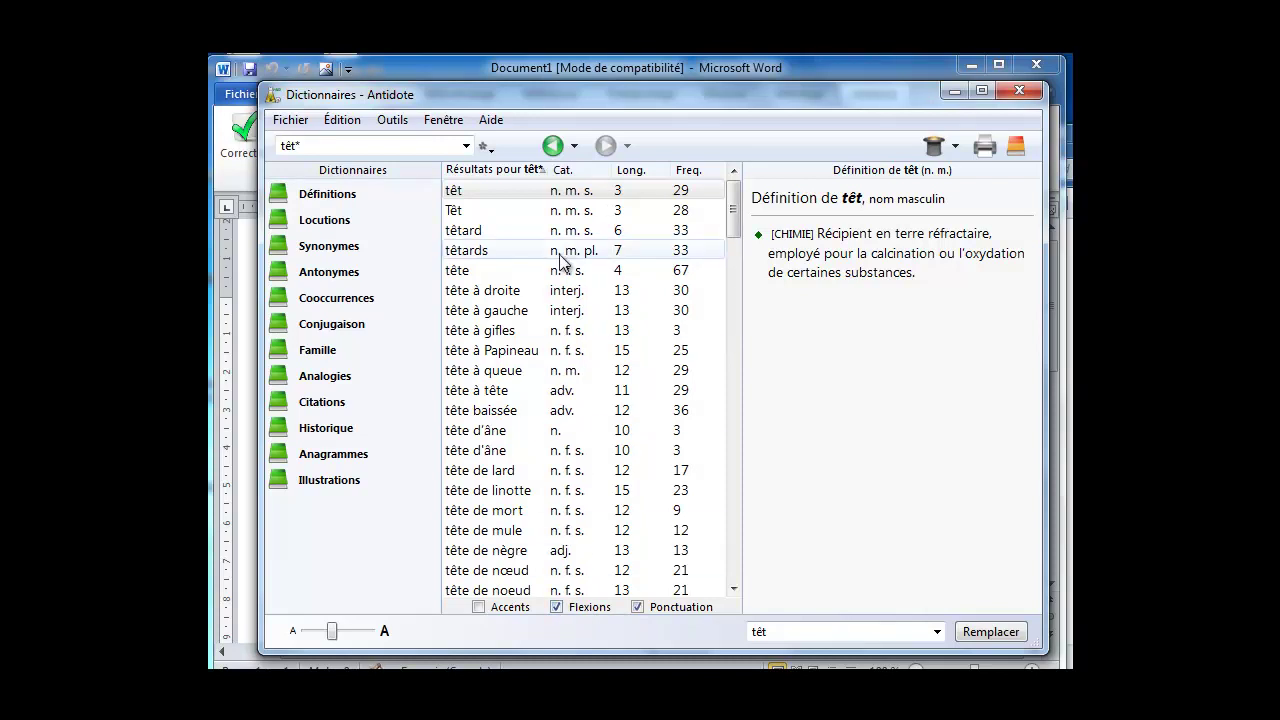
Look up the misspelled words "constament" and "élicoptère" through their suggested corrections "constamment" and "hélicoptère"
{"action": "left_click", "coordinate": [423, 140]}
{"action": "type", "text": "con"}
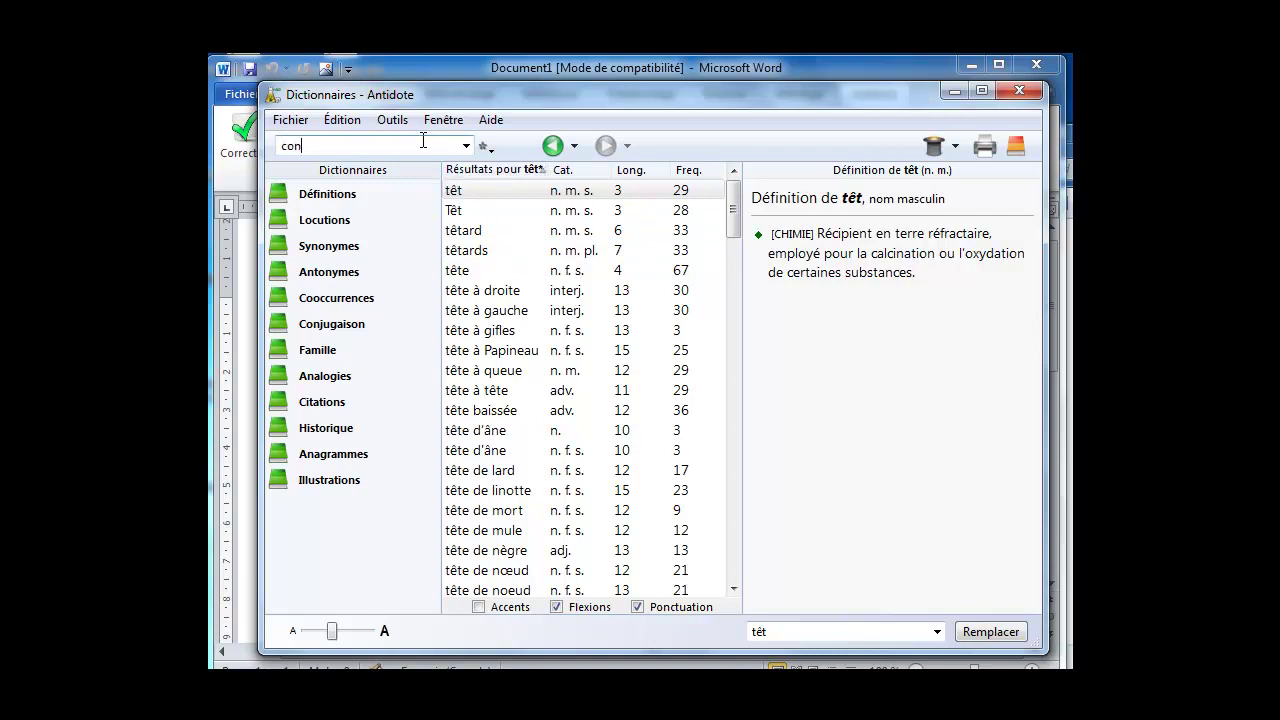
{"action": "type", "text": "stament"}
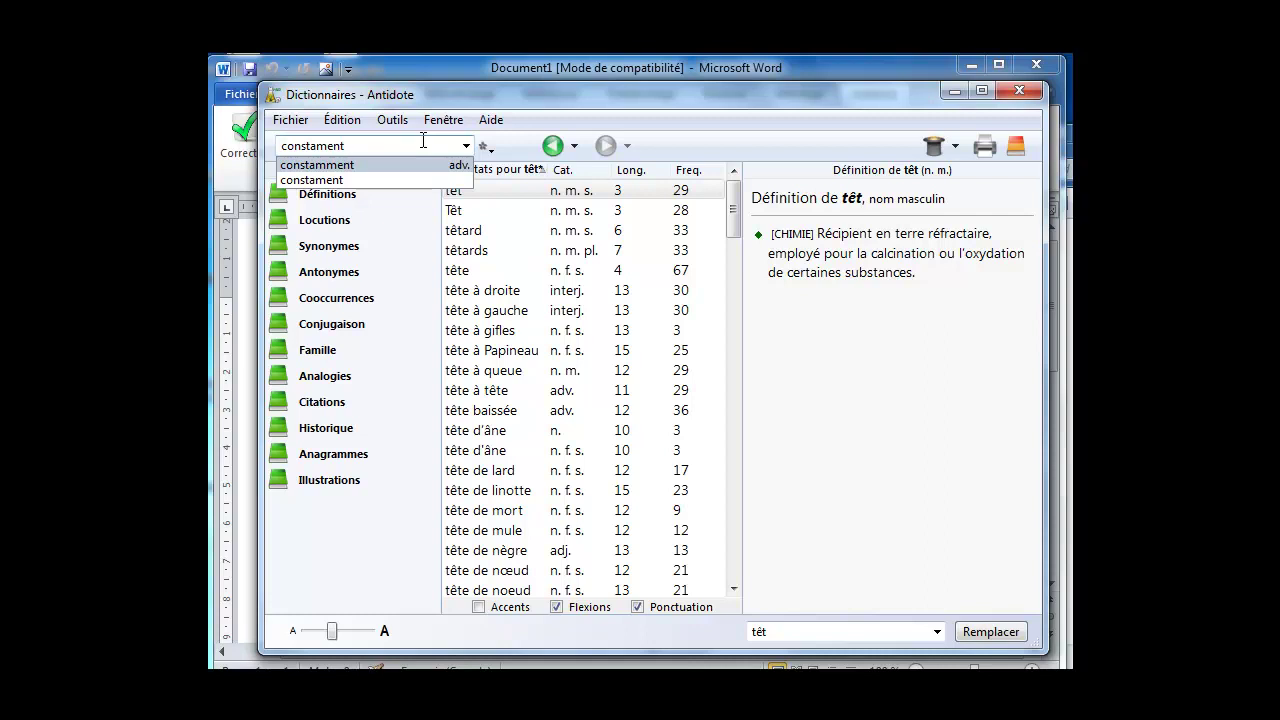
{"action": "key", "text": "Return"}
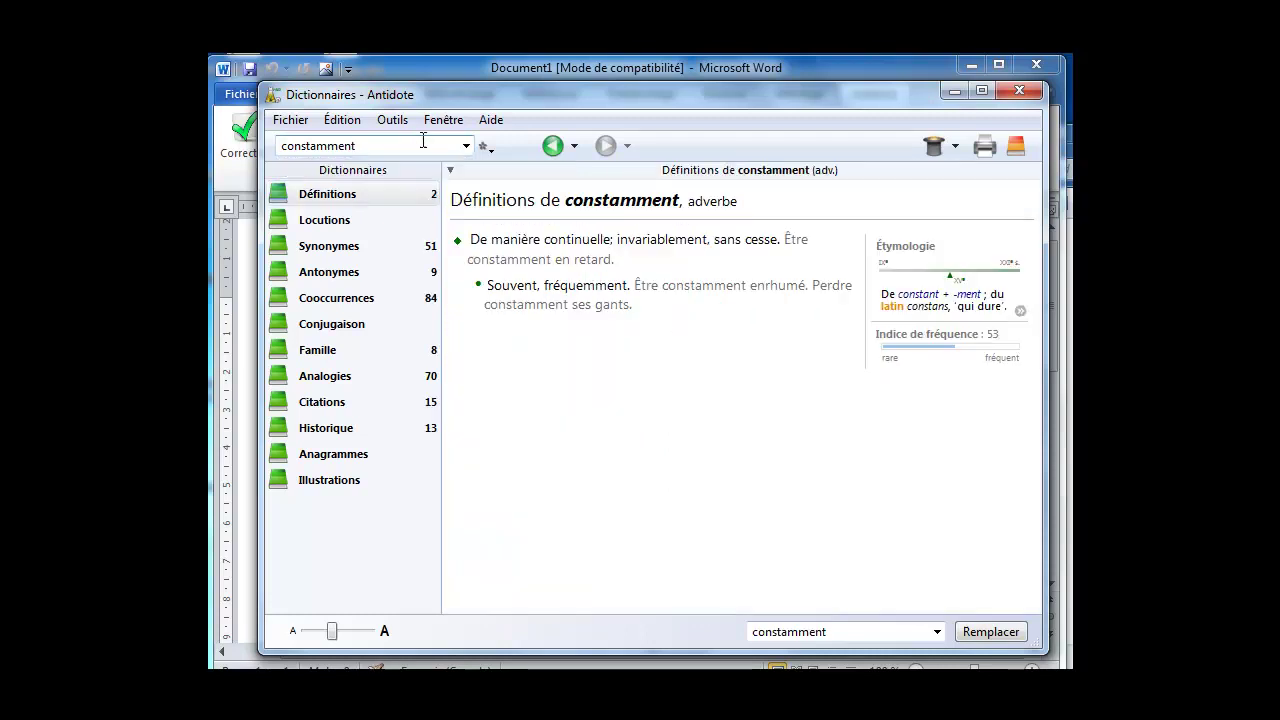
{"action": "type", "text": "élicoptère"}
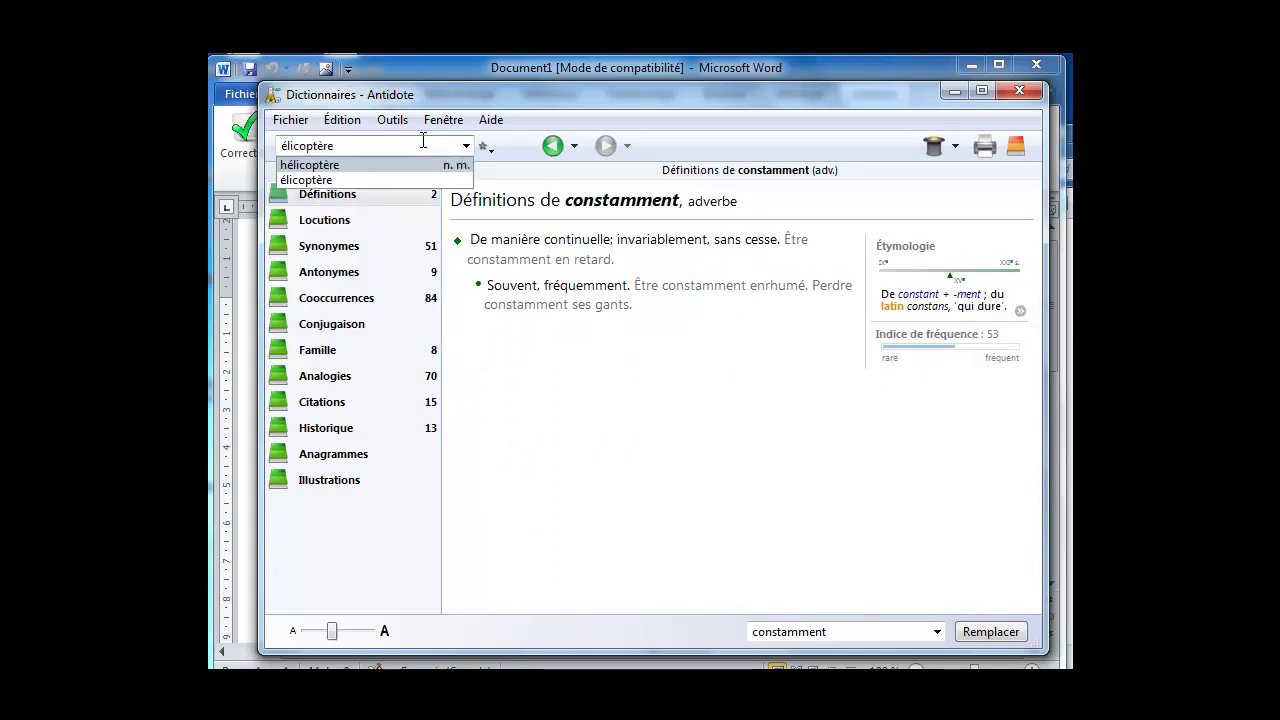
{"action": "key", "text": "Return"}
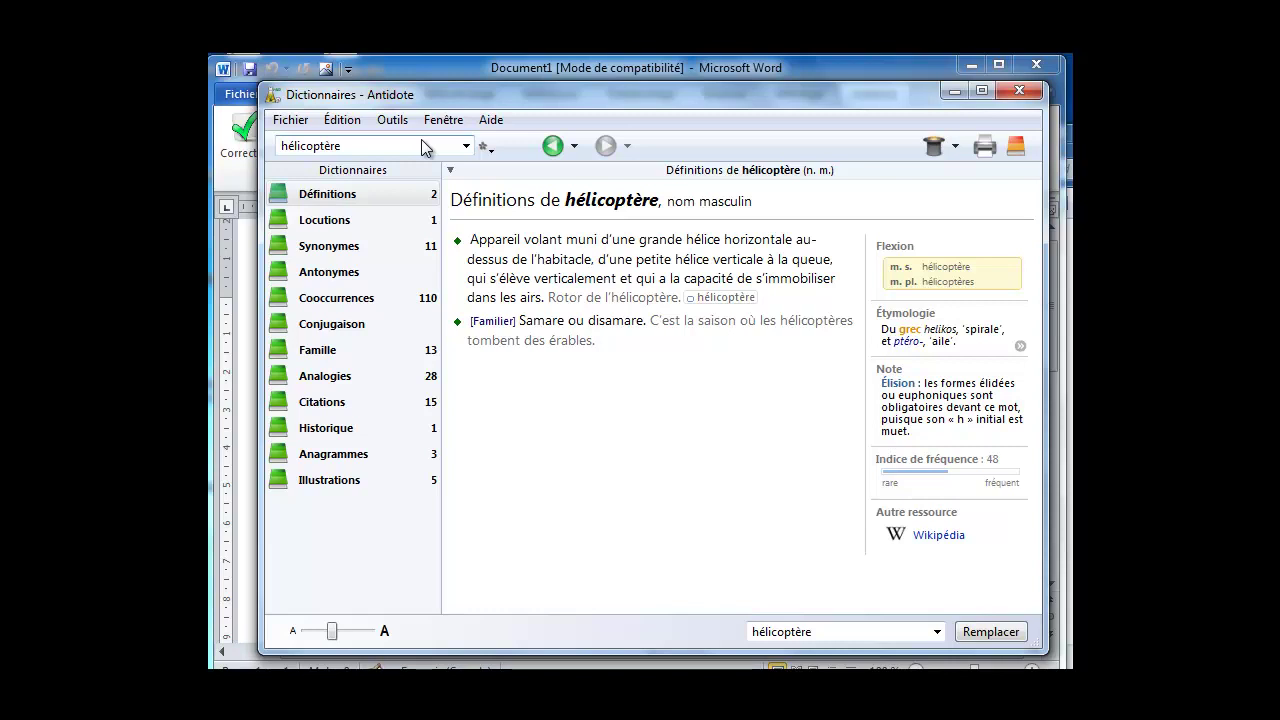
Look up the incorrect form "rénumération" in the definitions dictionary
{"action": "type", "text": "rému"}
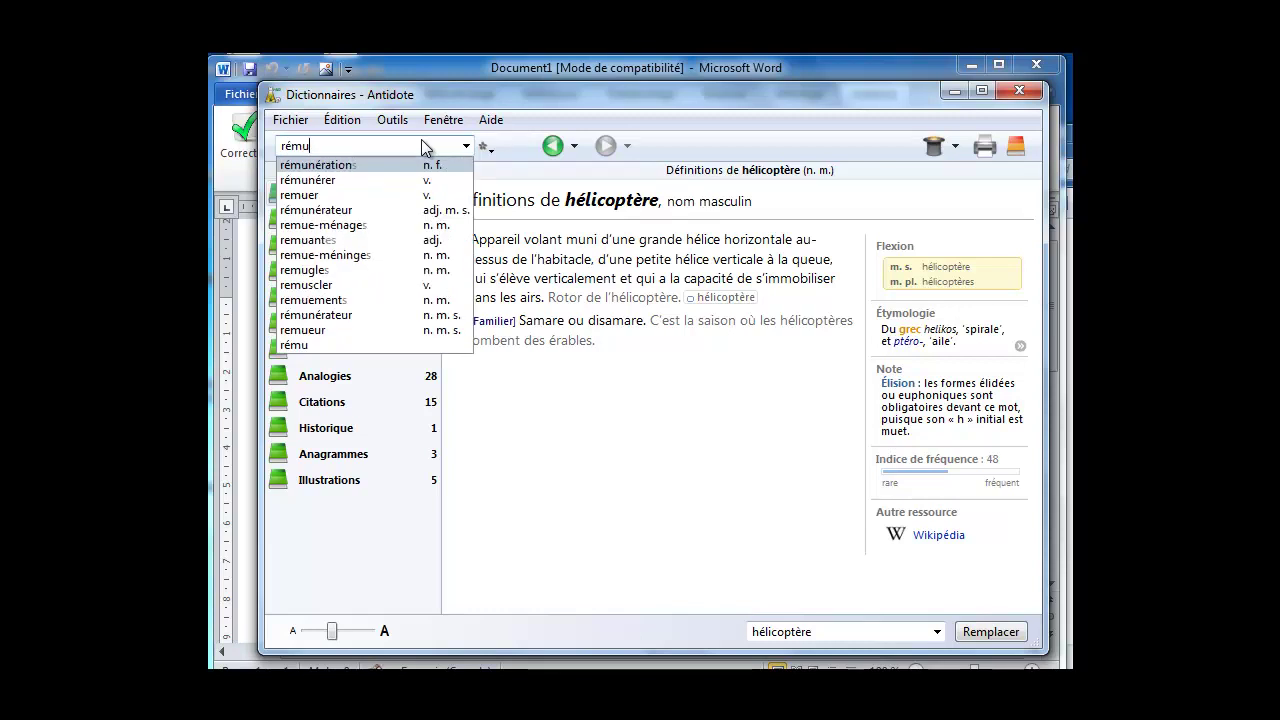
{"action": "key", "text": "BackSpace"}
{"action": "key", "text": "BackSpace"}
{"action": "type", "text": "numération"}
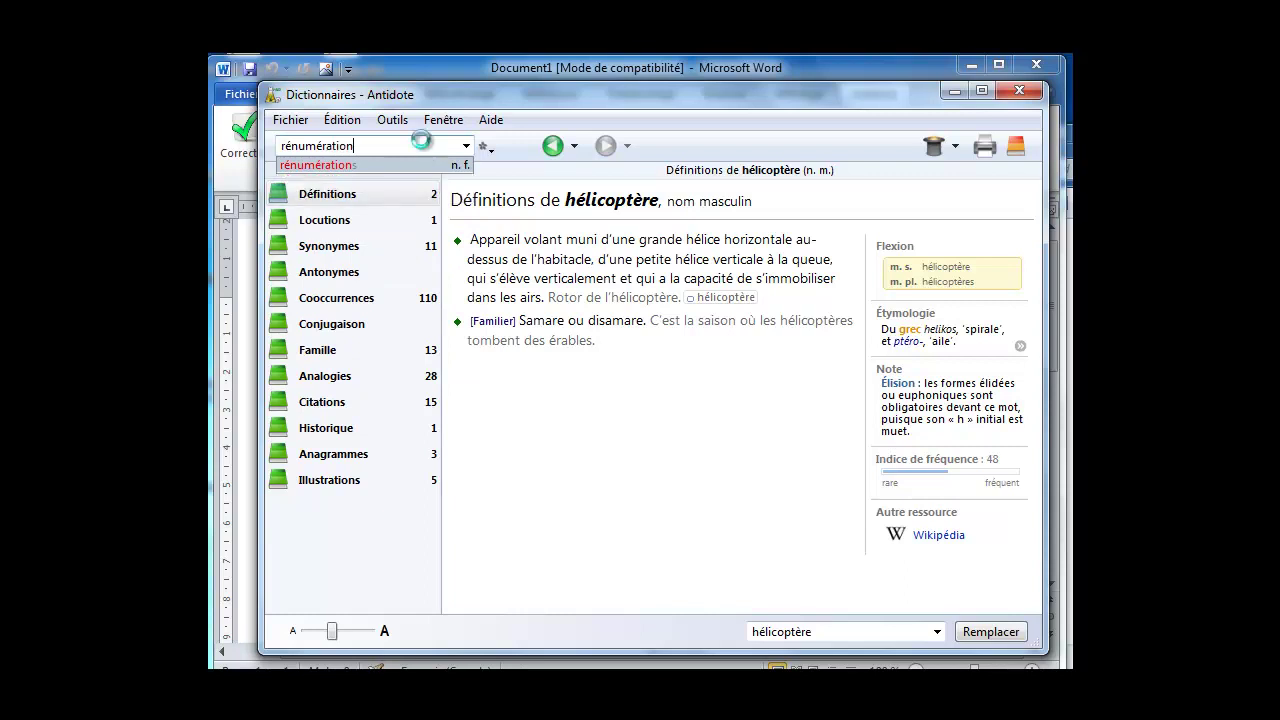
{"action": "key", "text": "Return"}
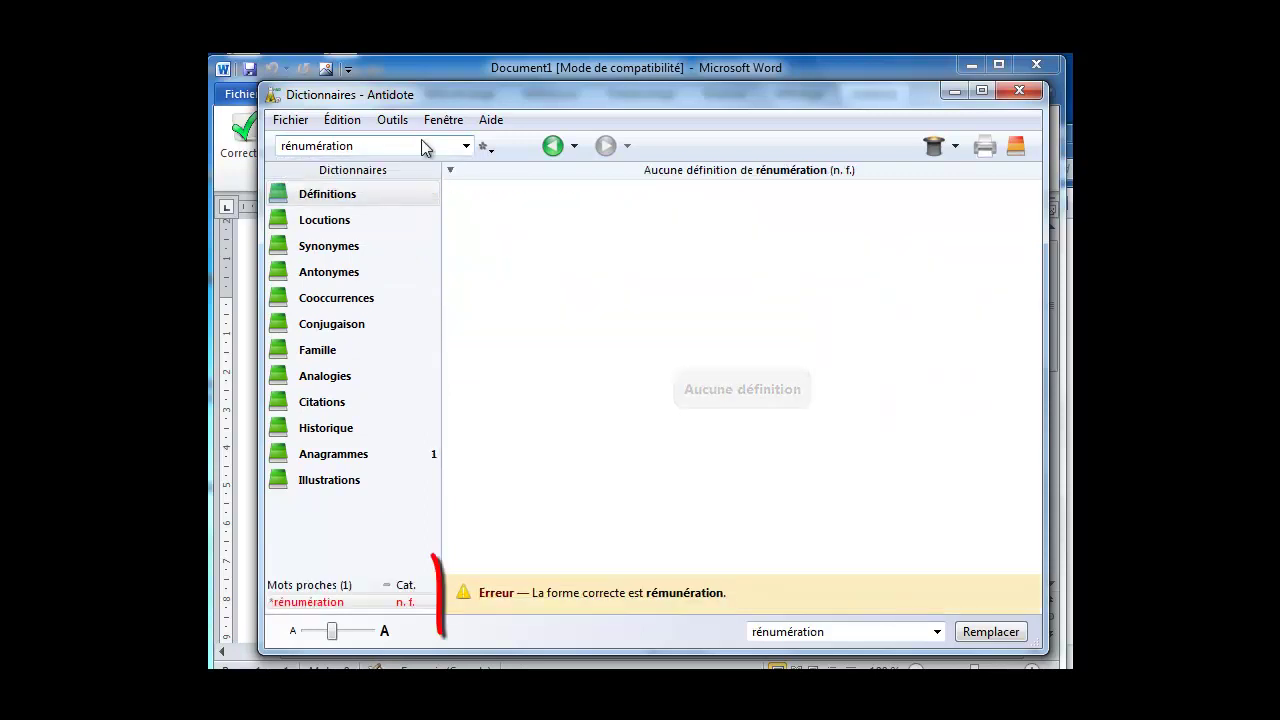
Look up the anglicism "pitcher", followed by the faulty verb form "assisez"
{"action": "double_click", "coordinate": [423, 141]}
{"action": "type", "text": "pitcher"}
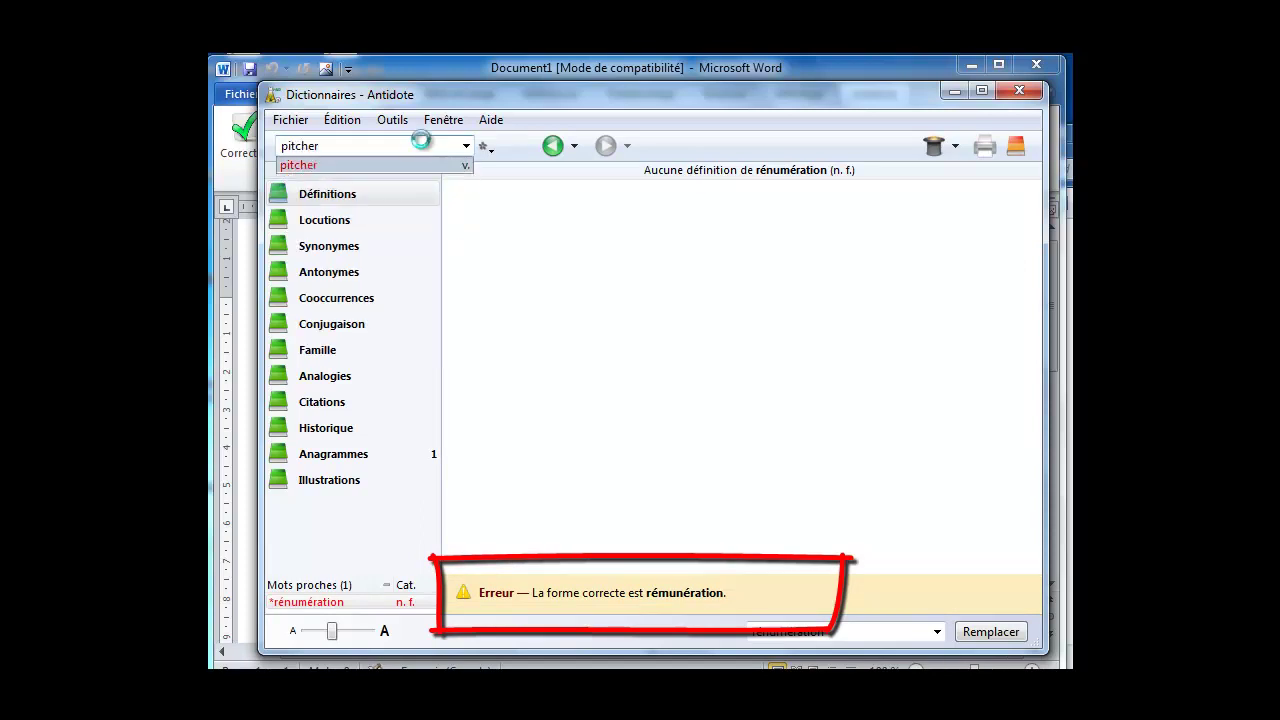
{"action": "key", "text": "Return"}
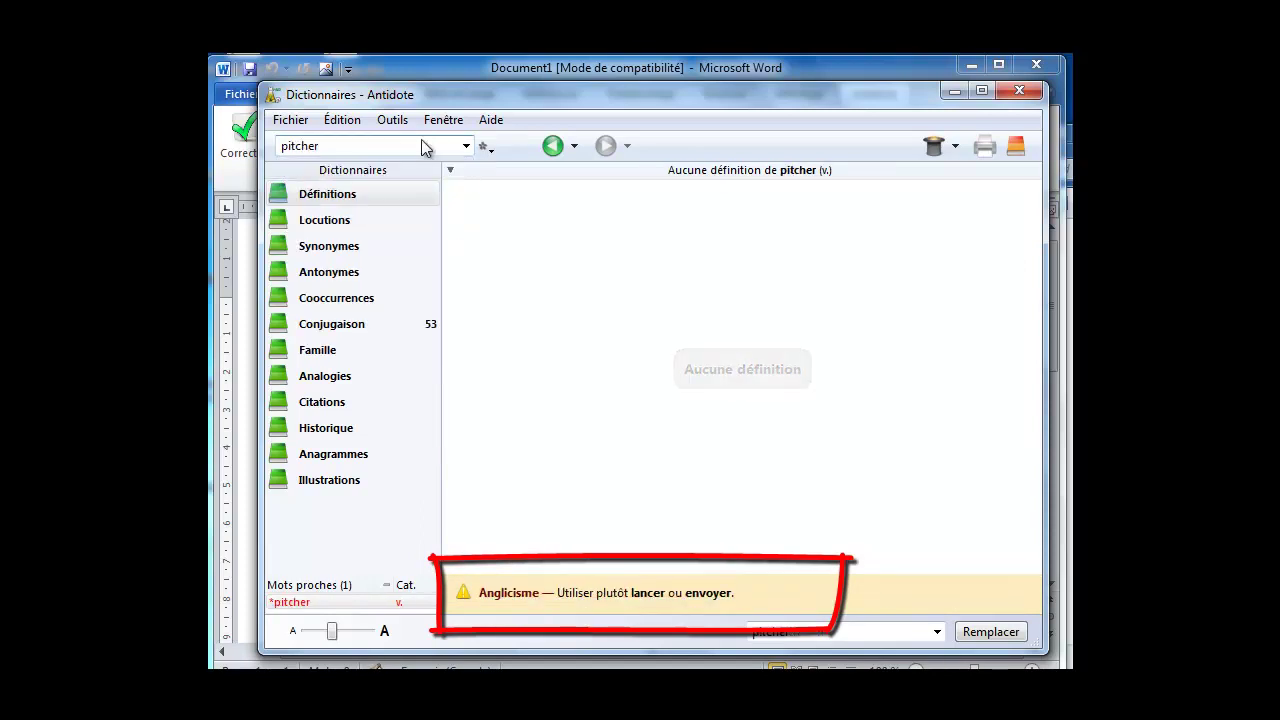
{"action": "double_click", "coordinate": [423, 141]}
{"action": "type", "text": "assisez"}
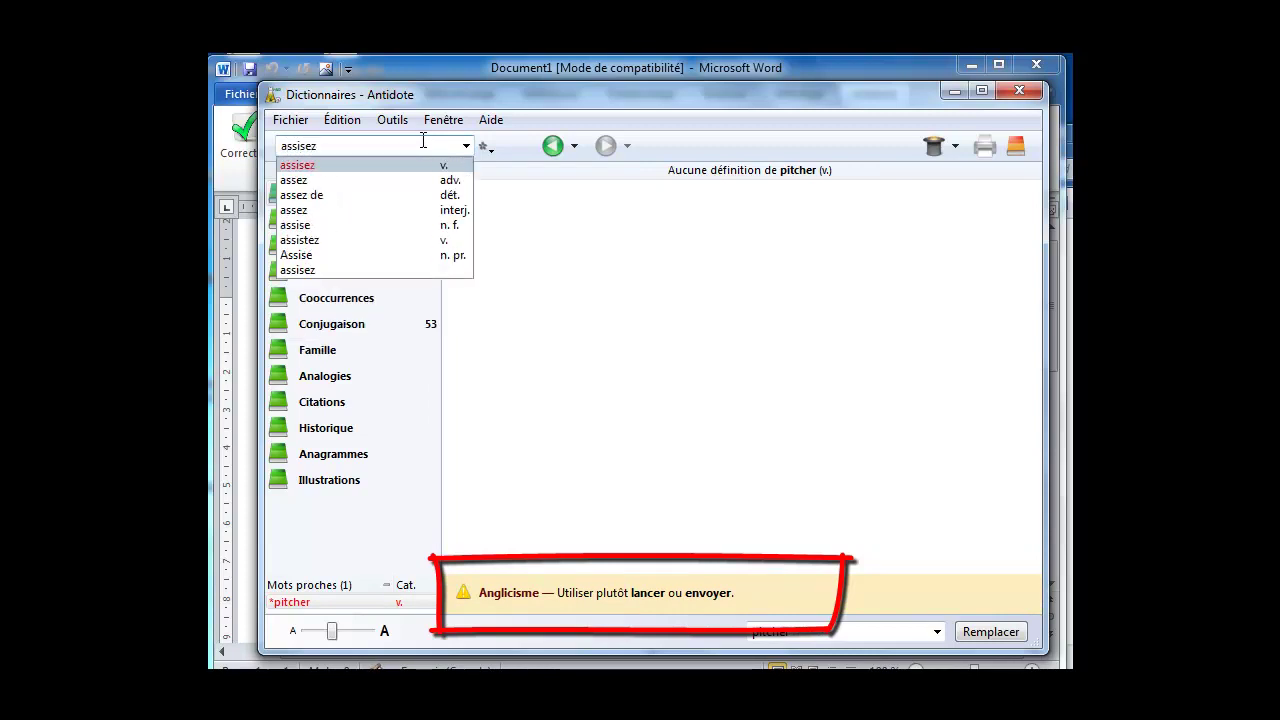
{"action": "key", "text": "Return"}
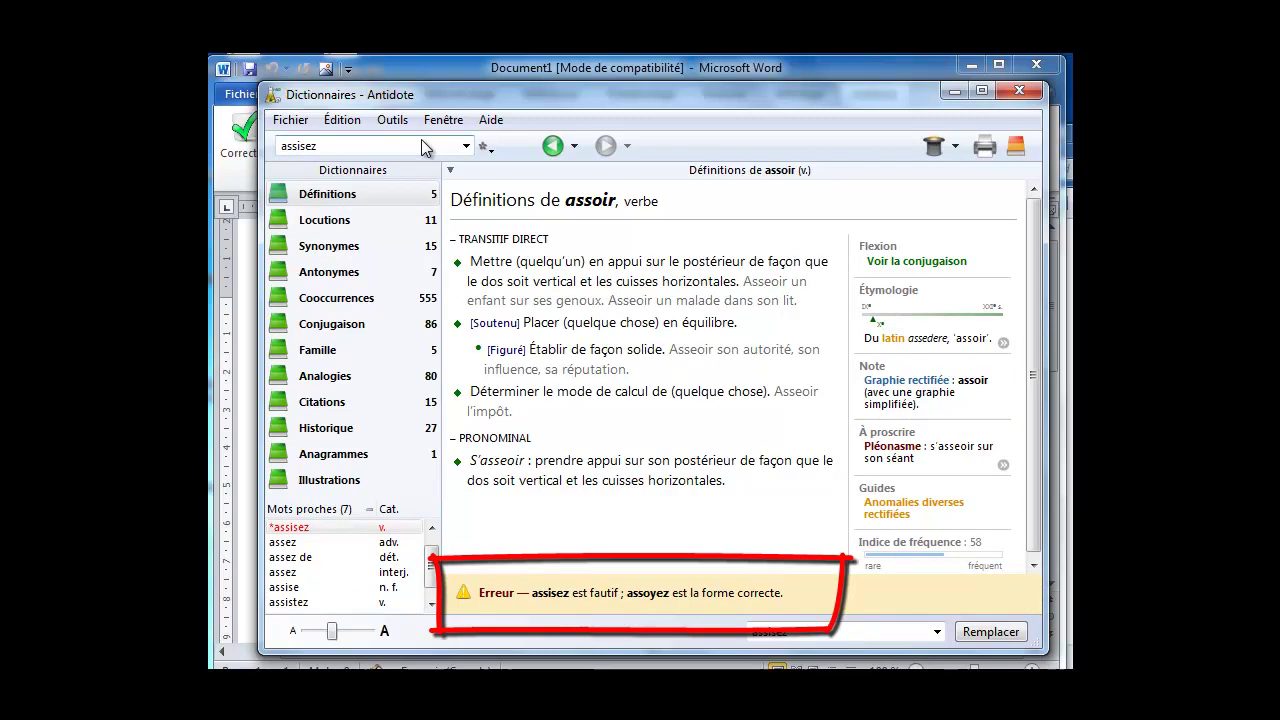